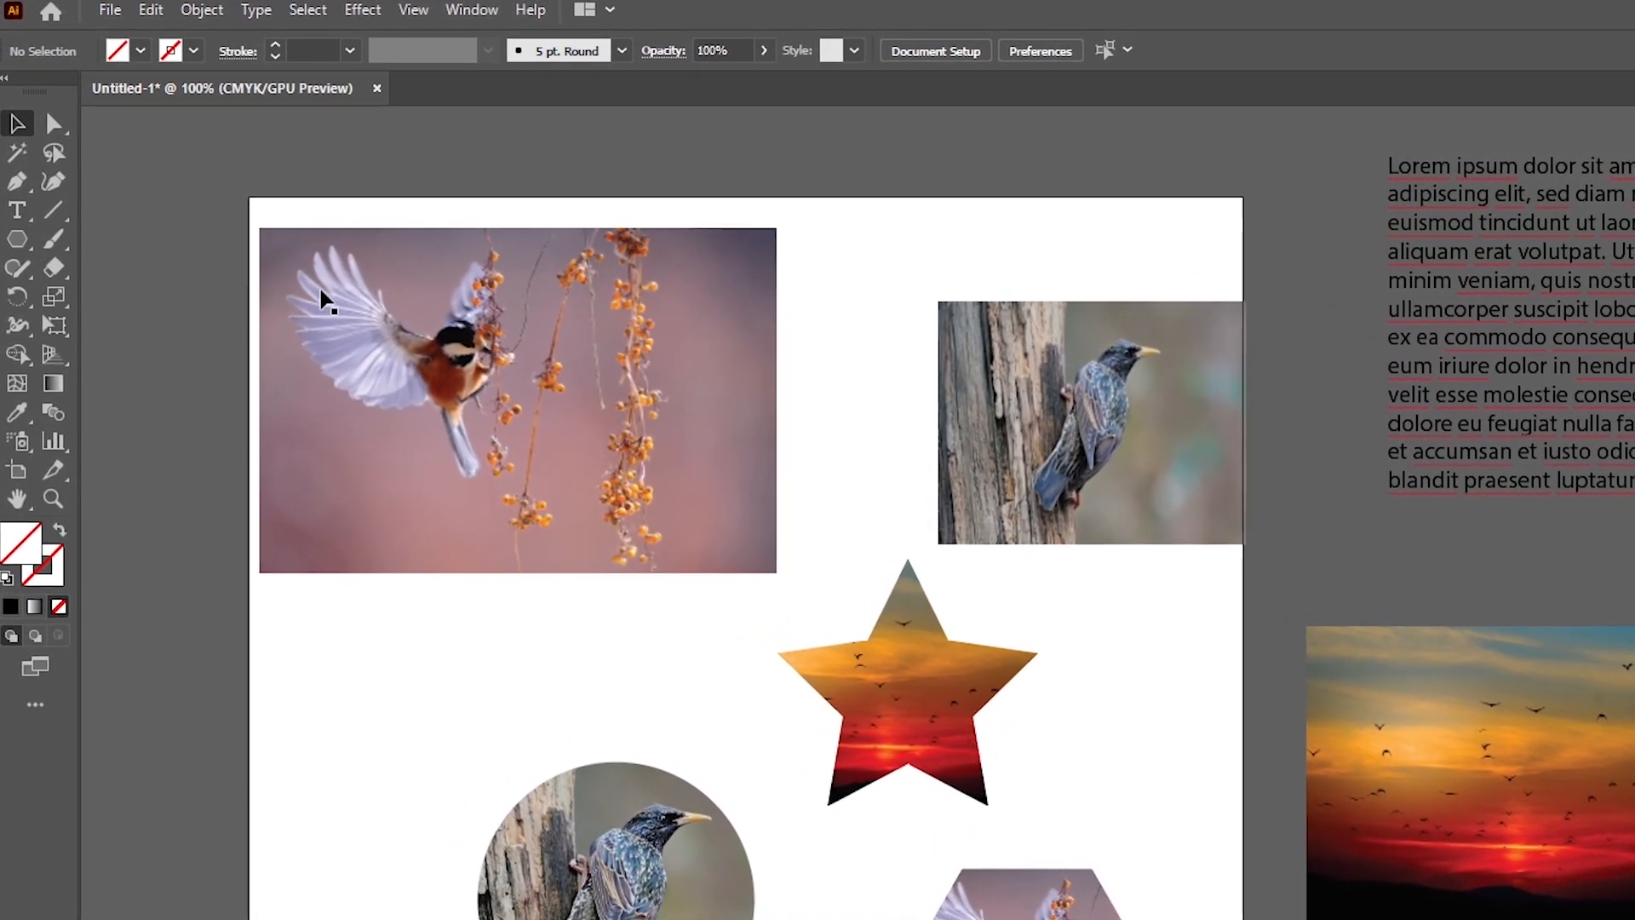
# Draw a circle about 43 mm in diameter at the flying-bird photo's lower edge and give it the default fill and stroke.
pyautogui.click(510, 390)
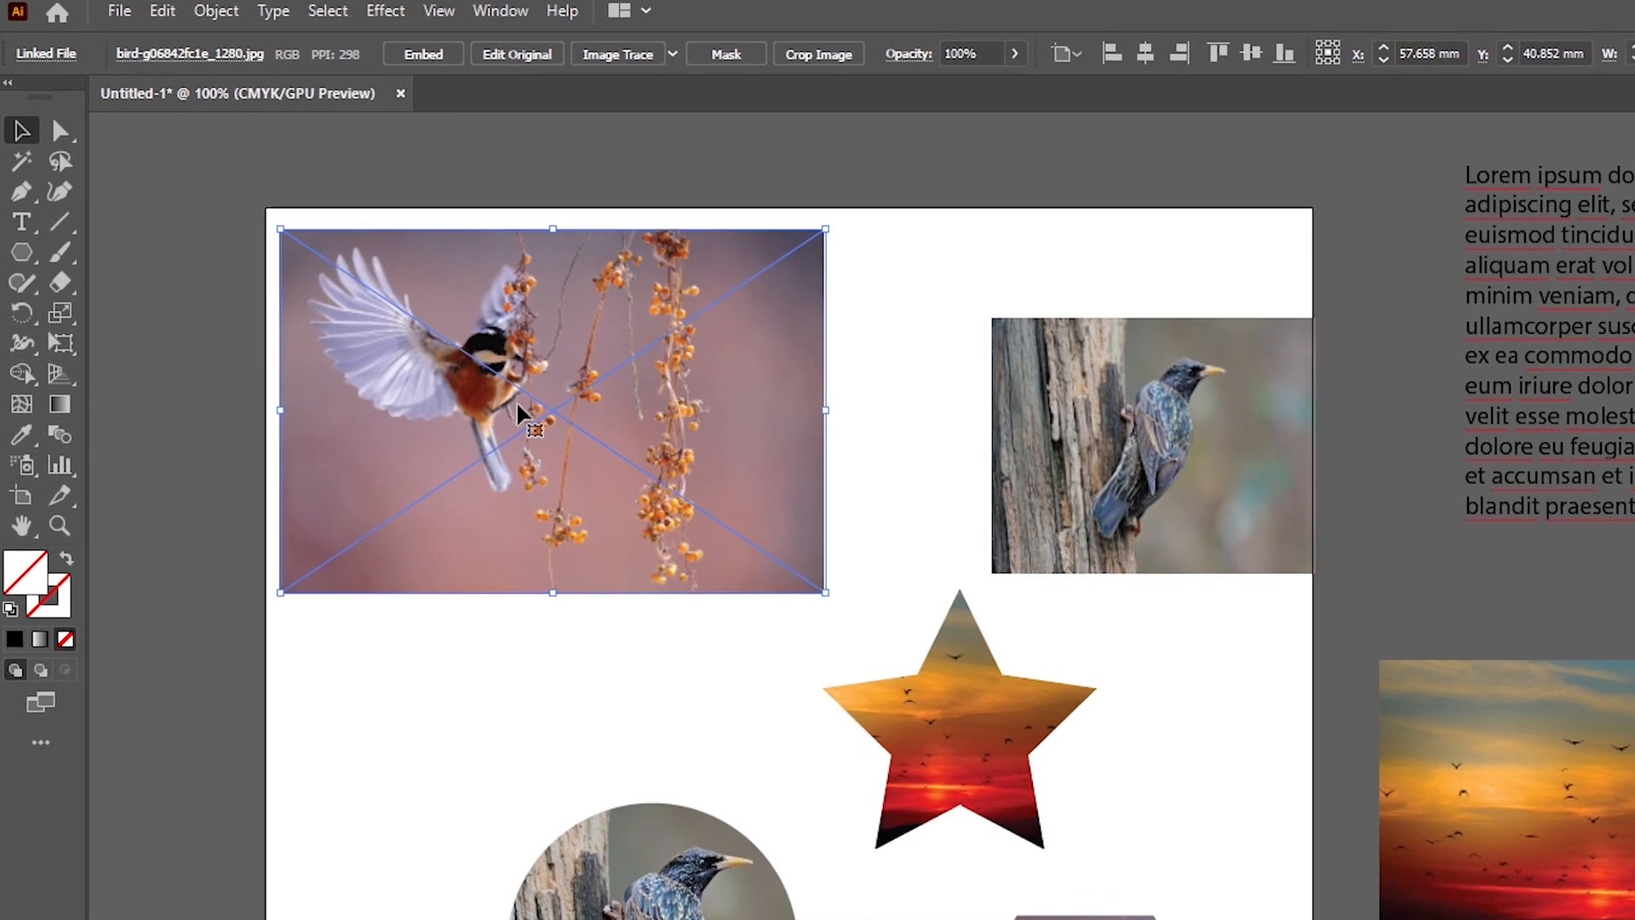
pyautogui.moveTo(22, 253); pyautogui.dragTo(97, 294)
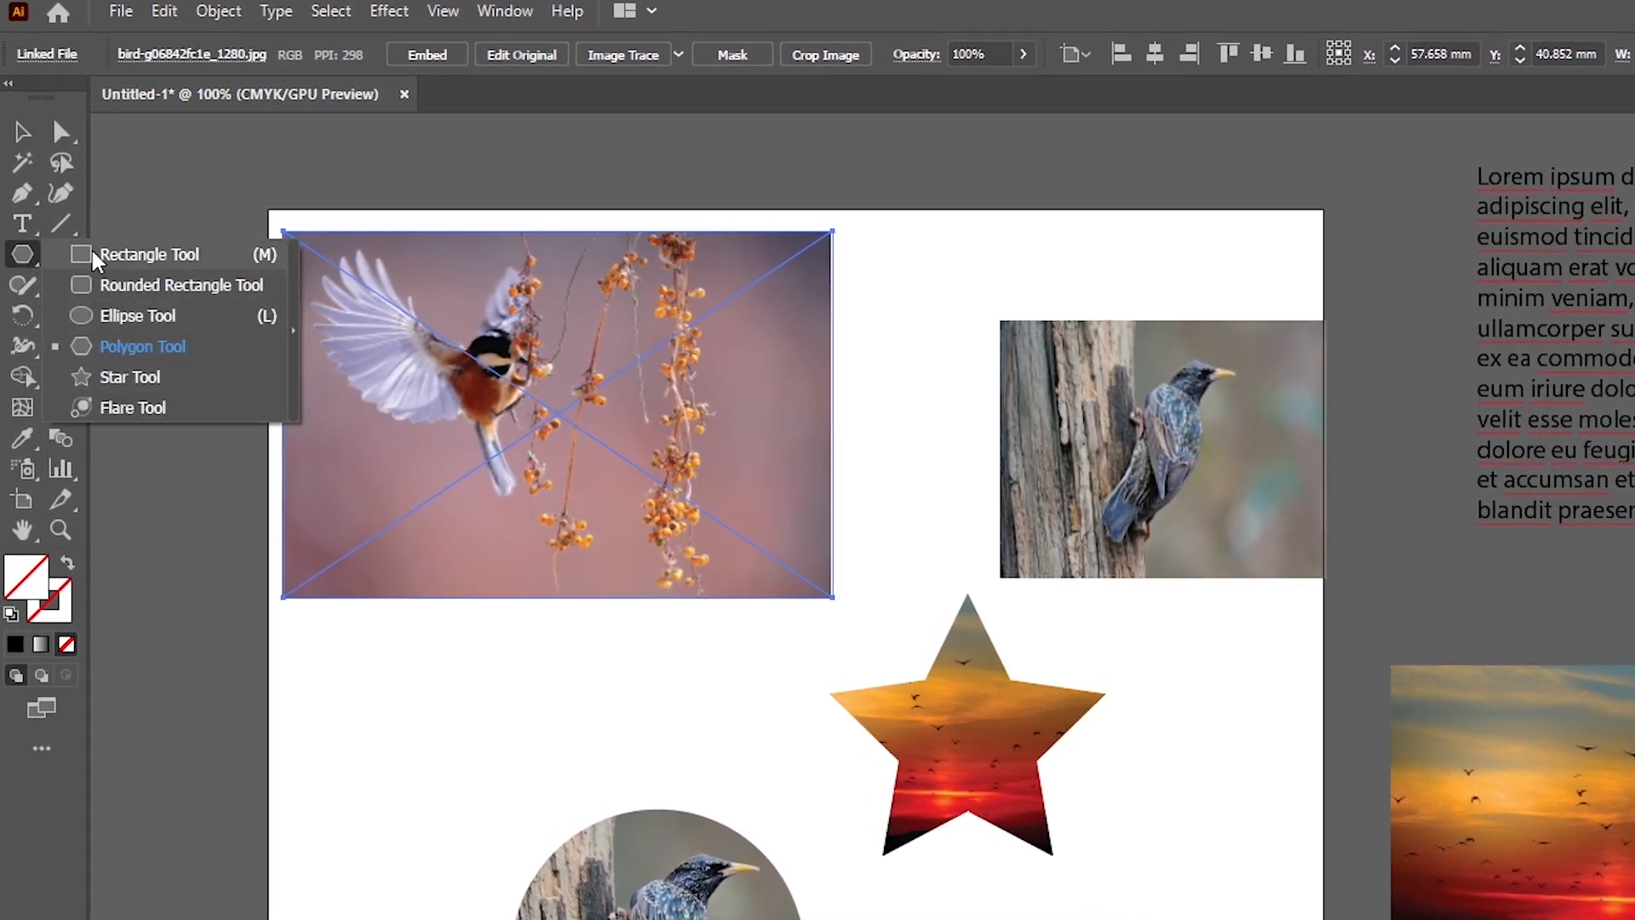
pyautogui.moveTo(96, 320); pyautogui.dragTo(96, 320)
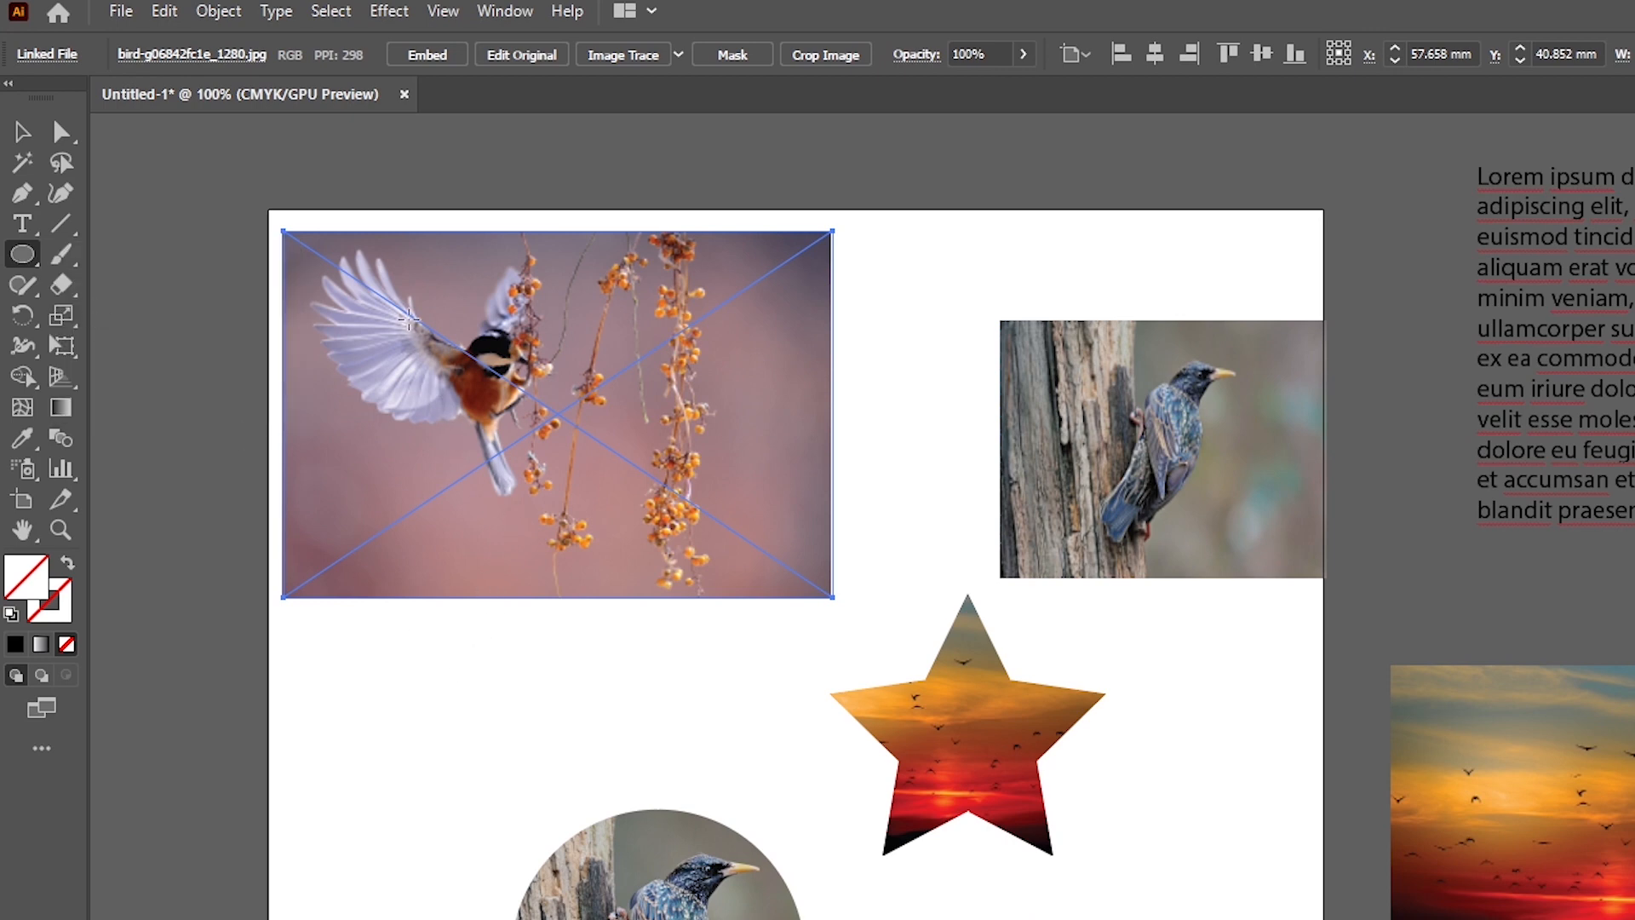
pyautogui.moveTo(403, 585); pyautogui.dragTo(622, 803)
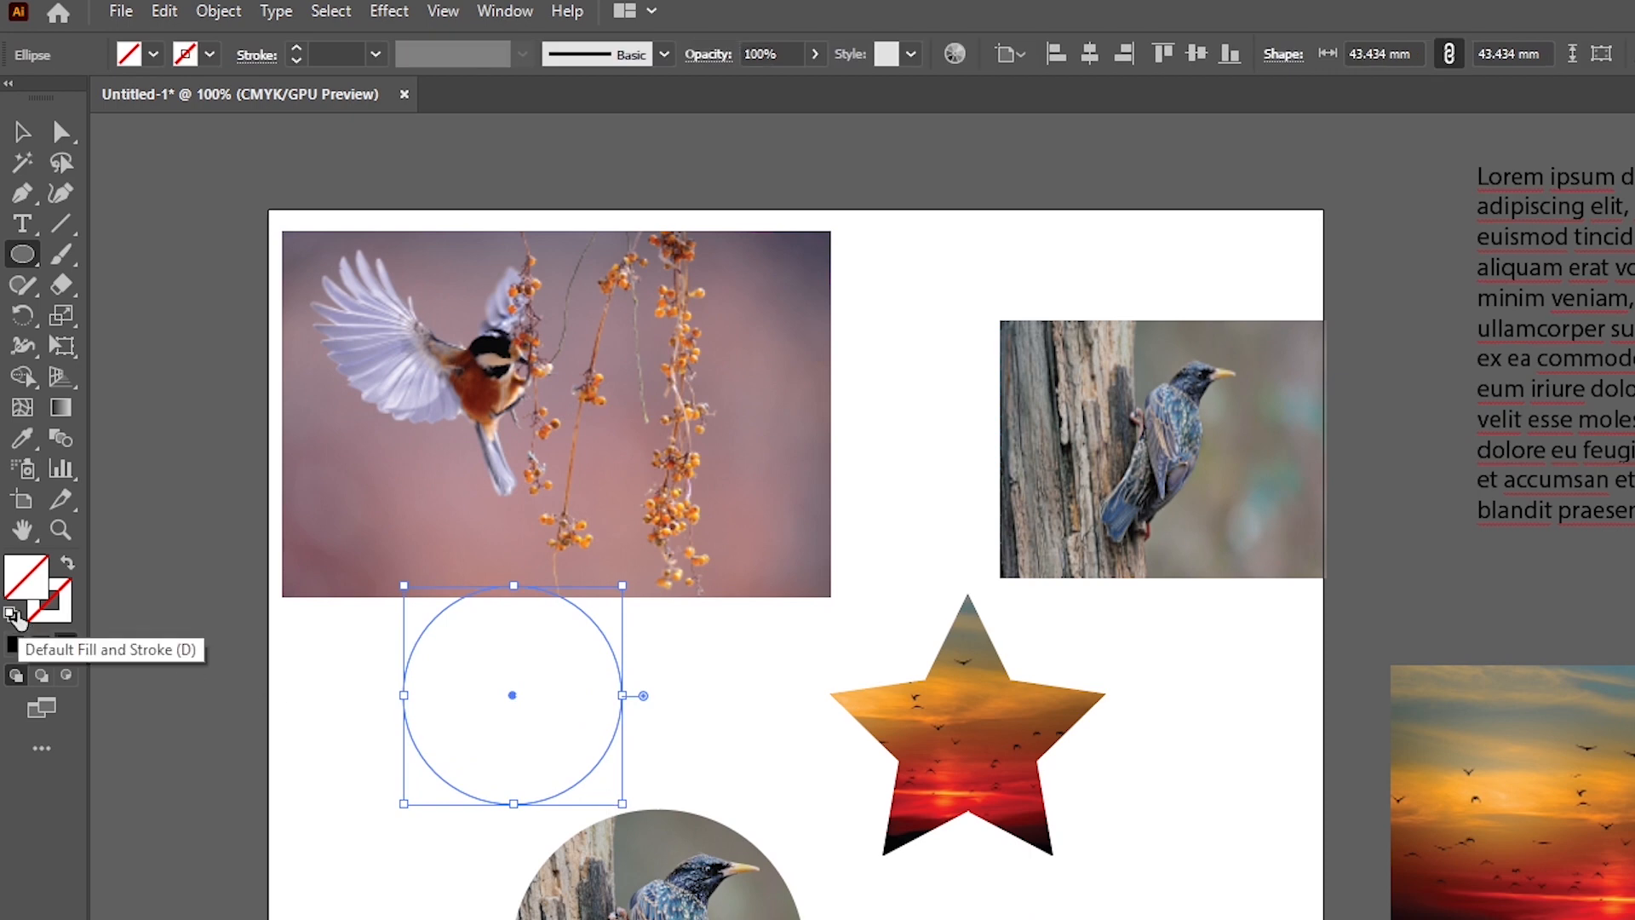
pyautogui.click(12, 613)
# Move the circle over the flying bird and enlarge it to about 55 mm in diameter.
pyautogui.click(33, 129)
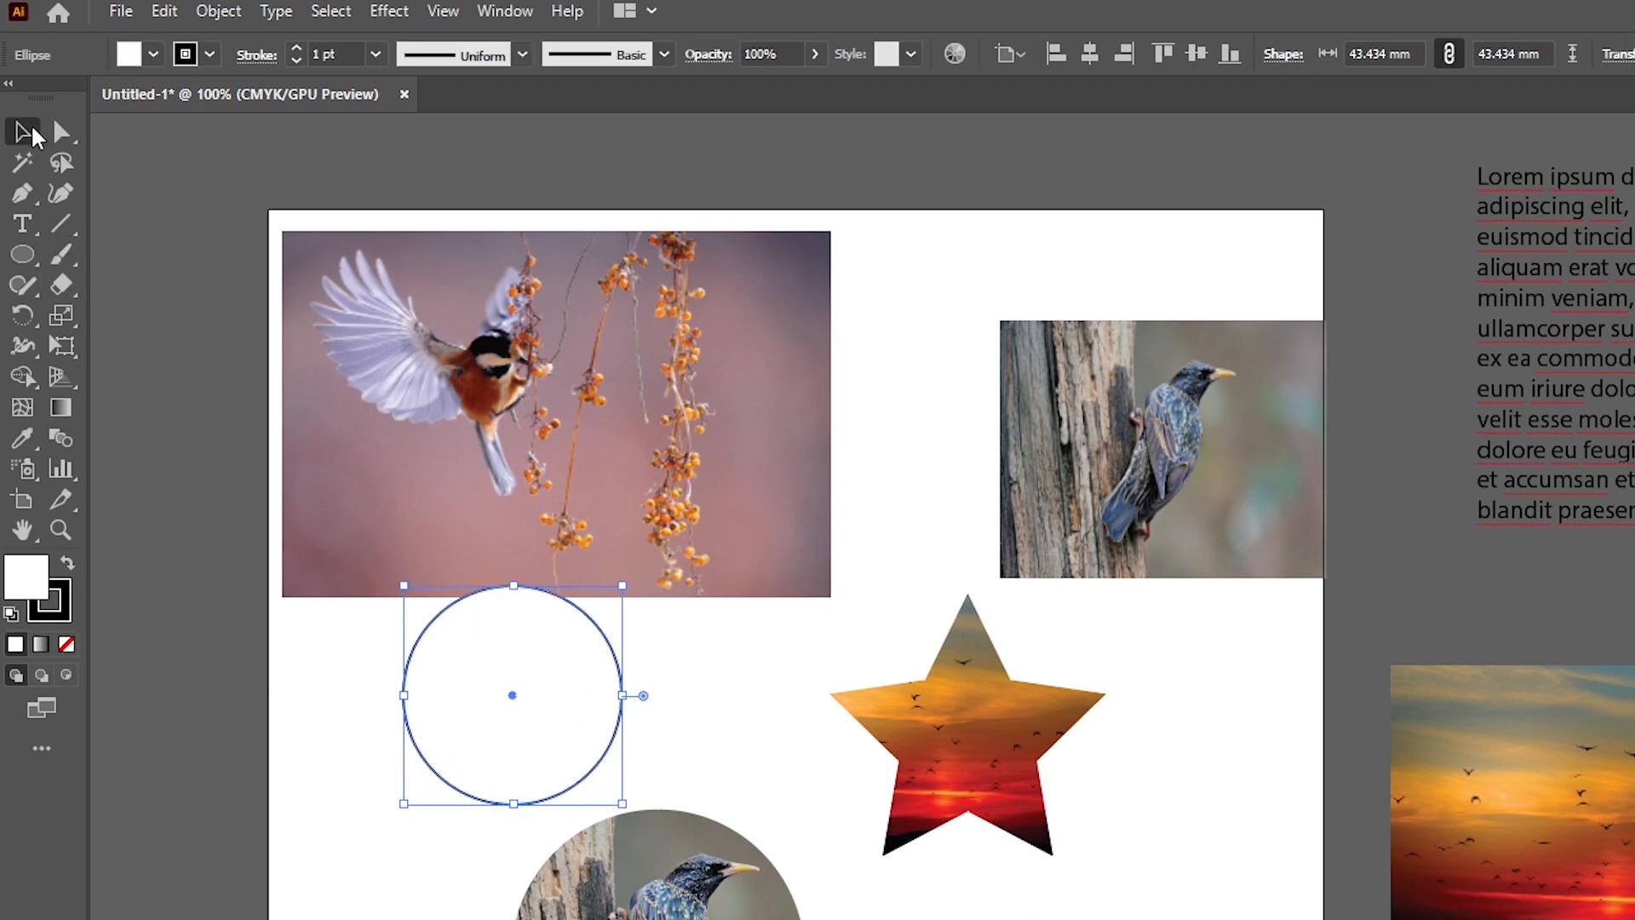
pyautogui.moveTo(542, 709); pyautogui.dragTo(511, 396)
pyautogui.moveTo(589, 496); pyautogui.dragTo(649, 549)
# Select the circle together with the flying-bird photo beneath it.
pyautogui.keyDown('shift'); pyautogui.click(730, 408); pyautogui.keyUp('shift')
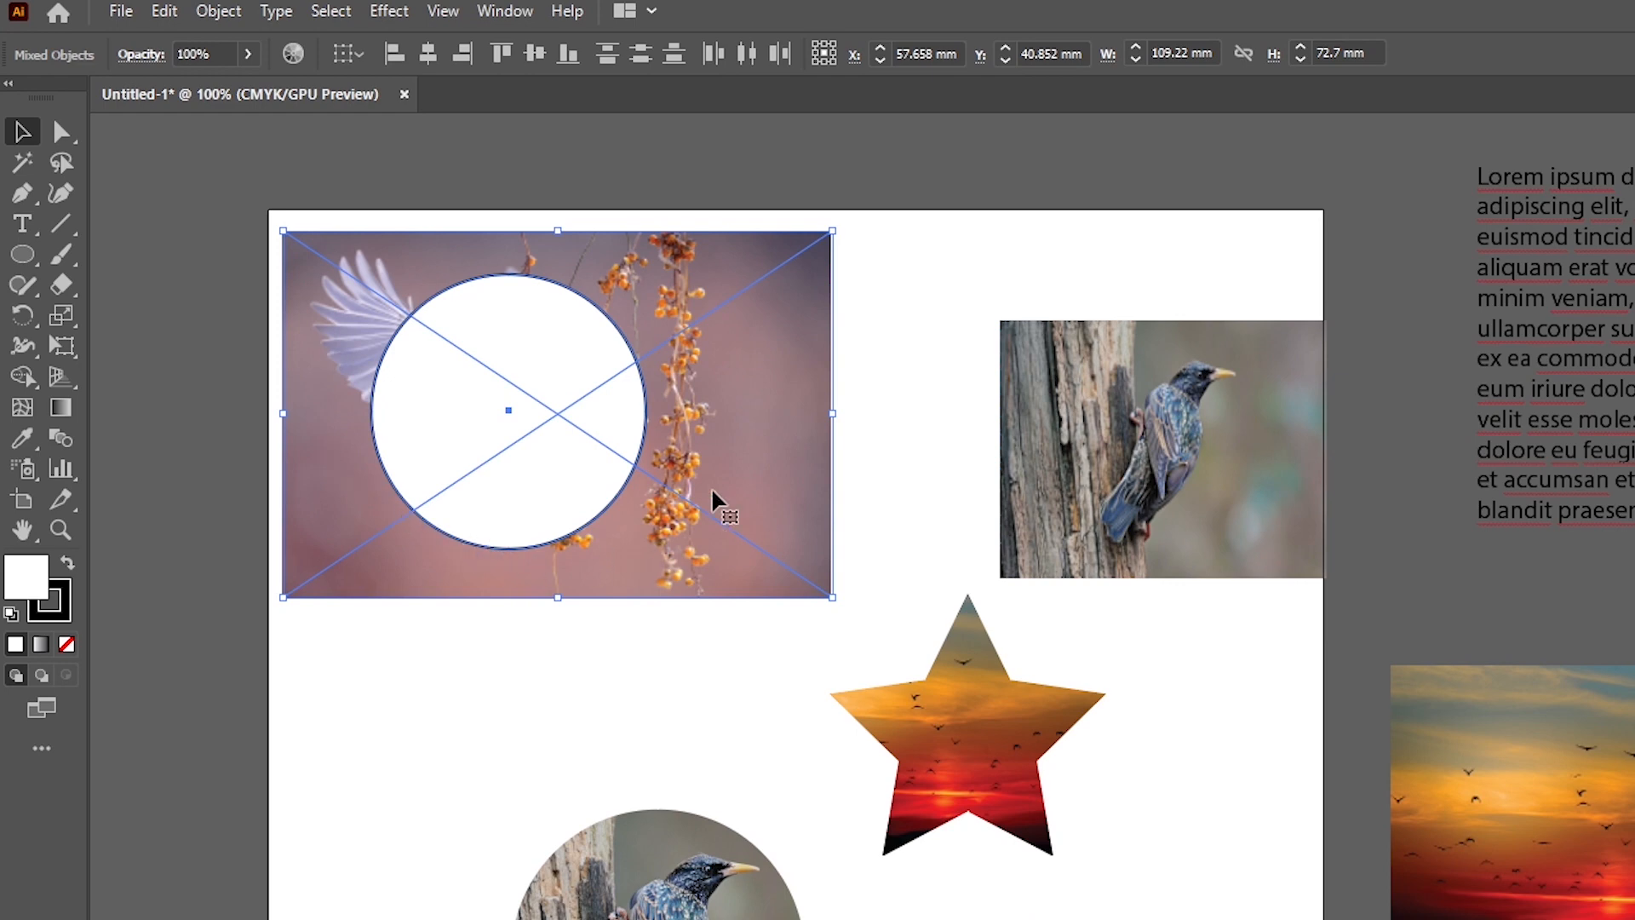
pyautogui.click(494, 128)
pyautogui.moveTo(299, 148); pyautogui.dragTo(671, 512)
# Try a clipping mask on the circle and flying-bird photo, and undo it.
pyautogui.click(219, 11)
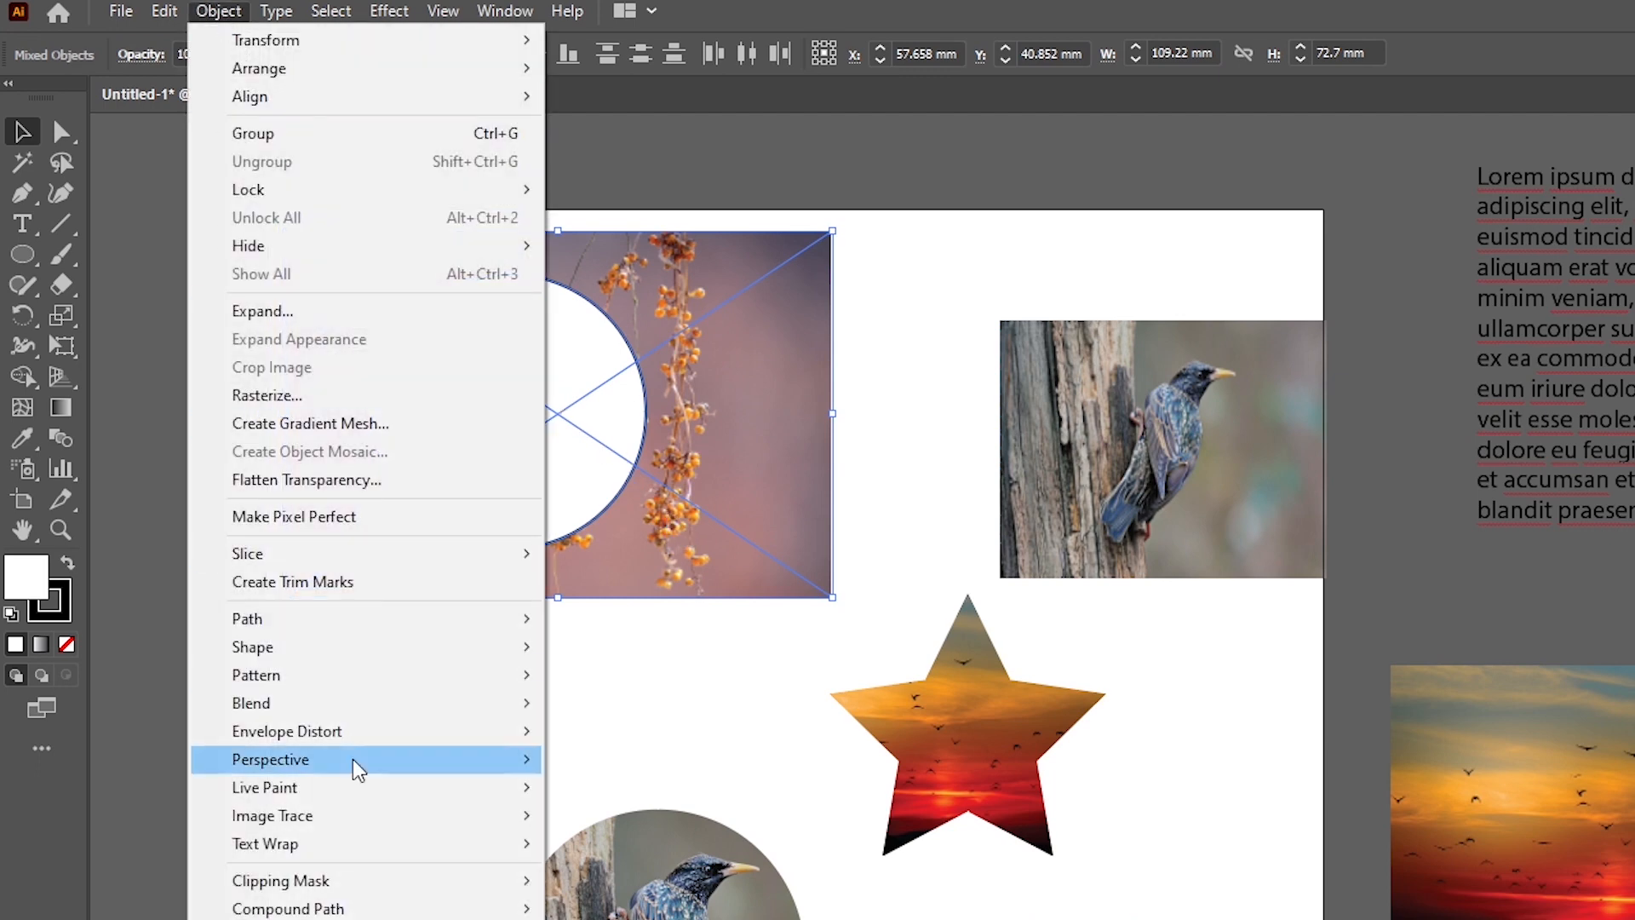
pyautogui.moveTo(401, 880)
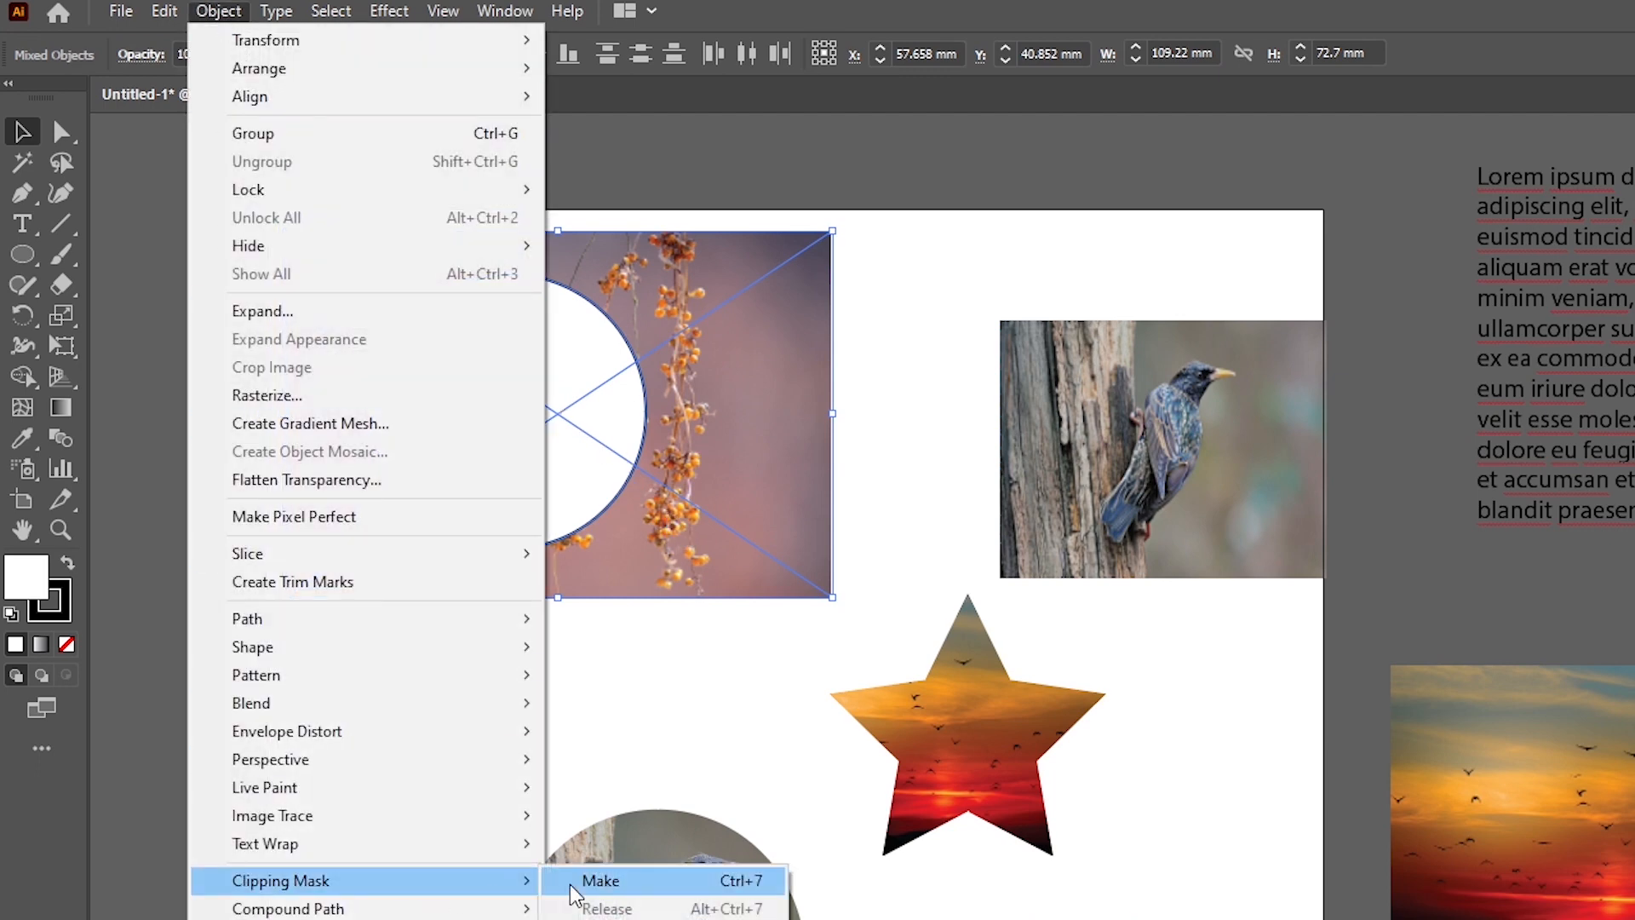
pyautogui.click(656, 891)
pyautogui.click(730, 531)
pyautogui.hotkey('ctrl', 'z')
# Make a clipping mask so the flying-bird photo is cropped to the circle.
pyautogui.rightClick(493, 327)
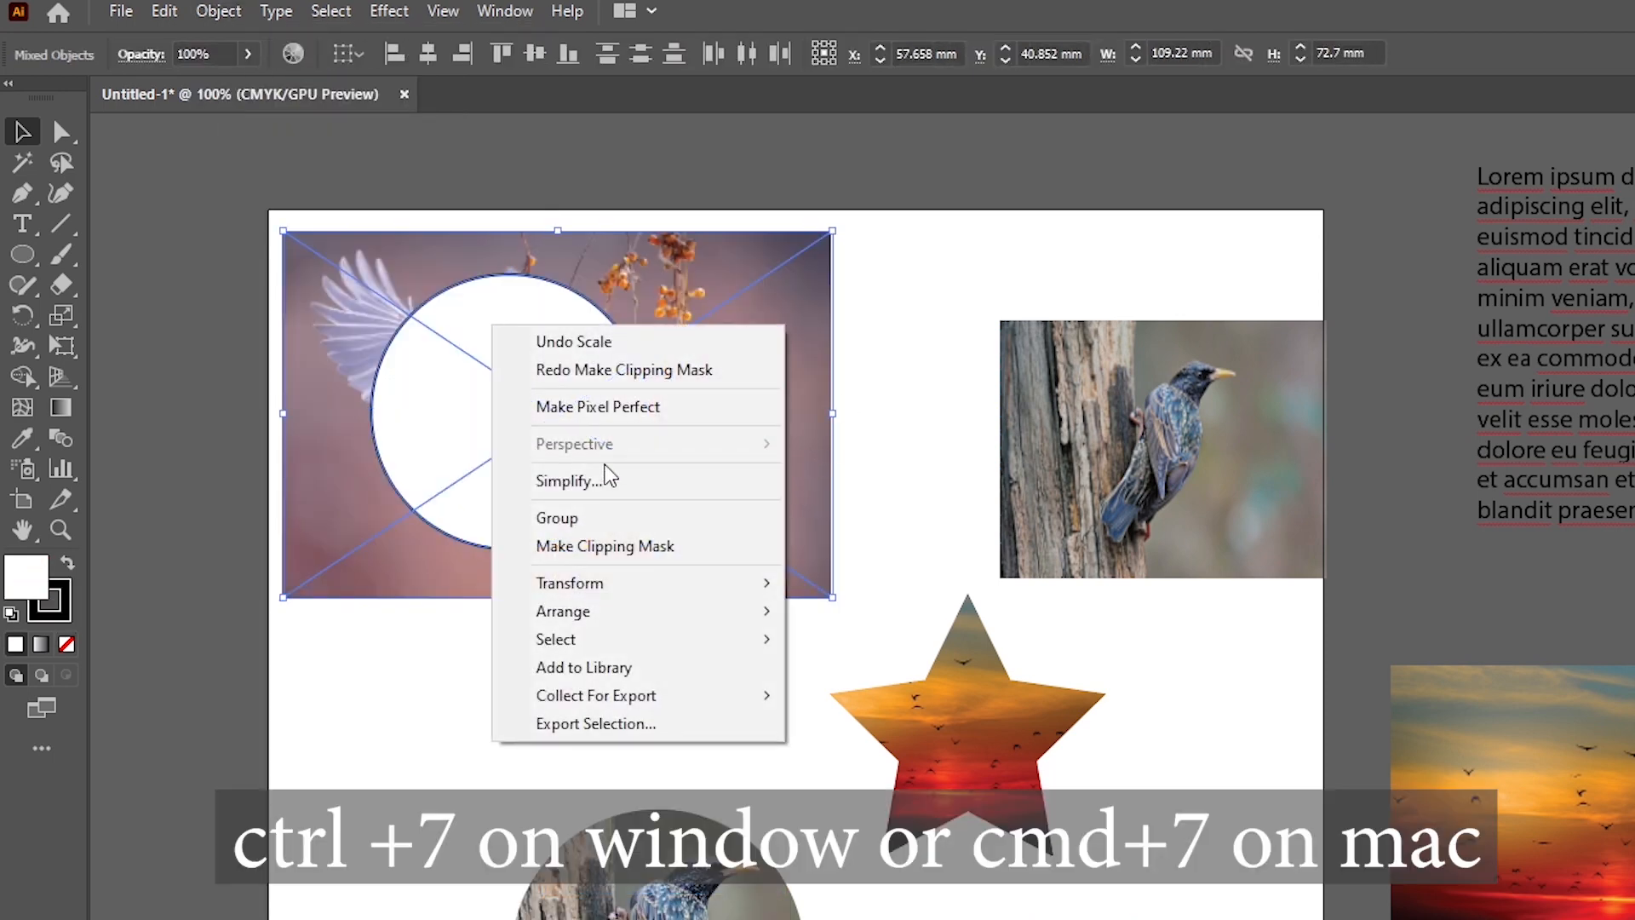
pyautogui.click(667, 550)
pyautogui.click(590, 579)
pyautogui.click(499, 349)
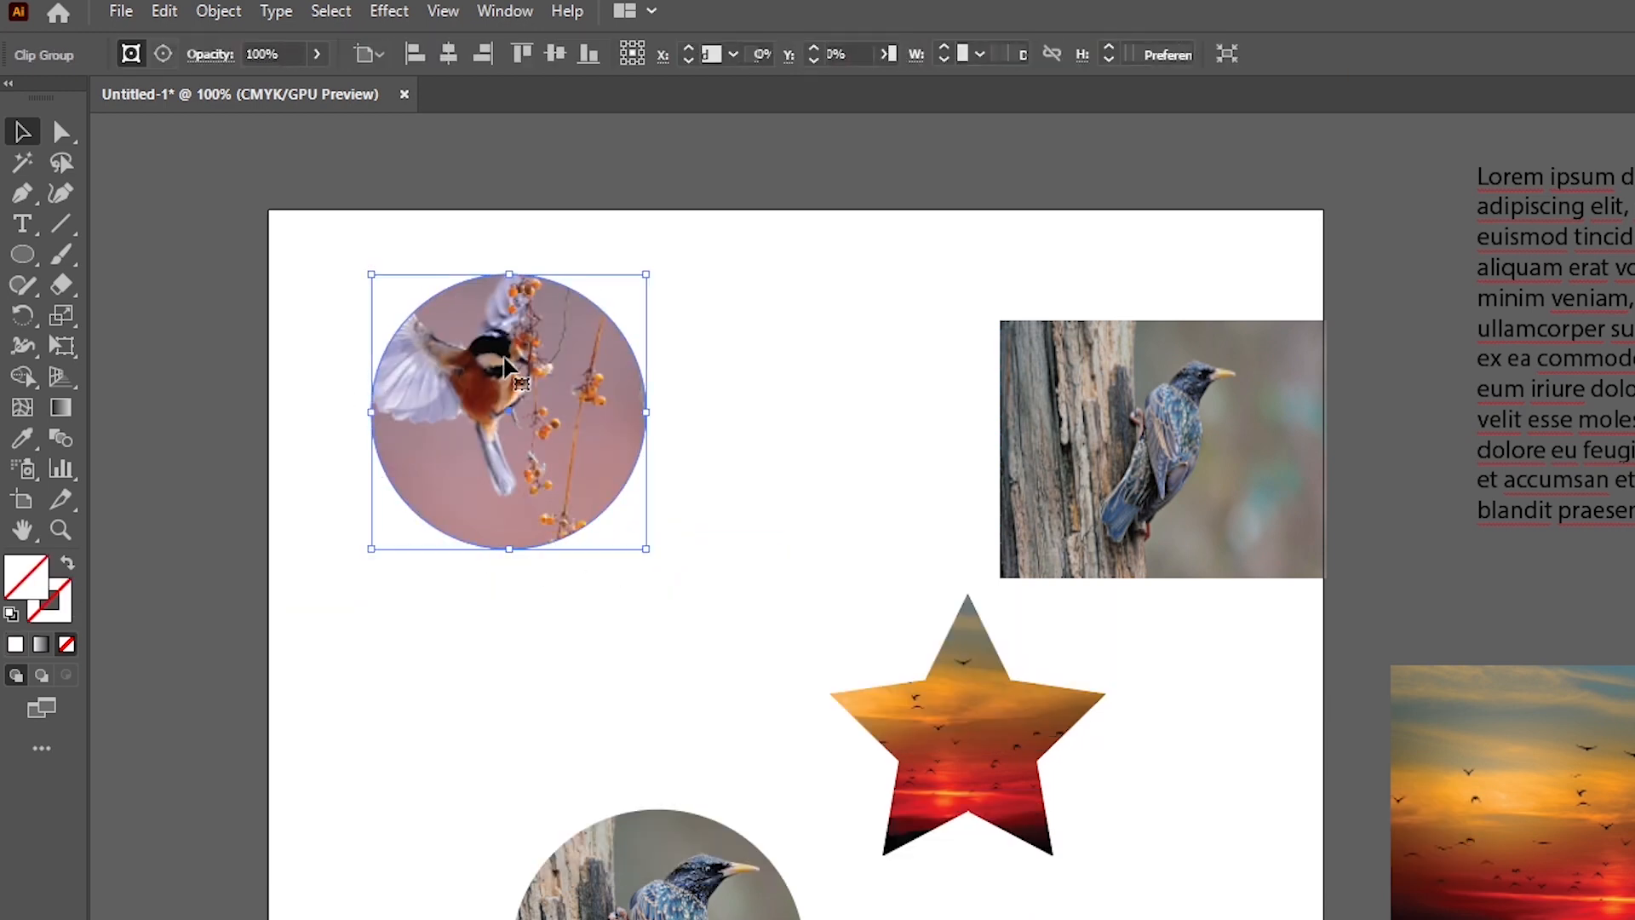
# Draw a tilted hexagon about 54 by 57 mm between the circular bird image and the starling photo, with default fill and stroke.
pyautogui.click(20, 257)
pyautogui.click(132, 353)
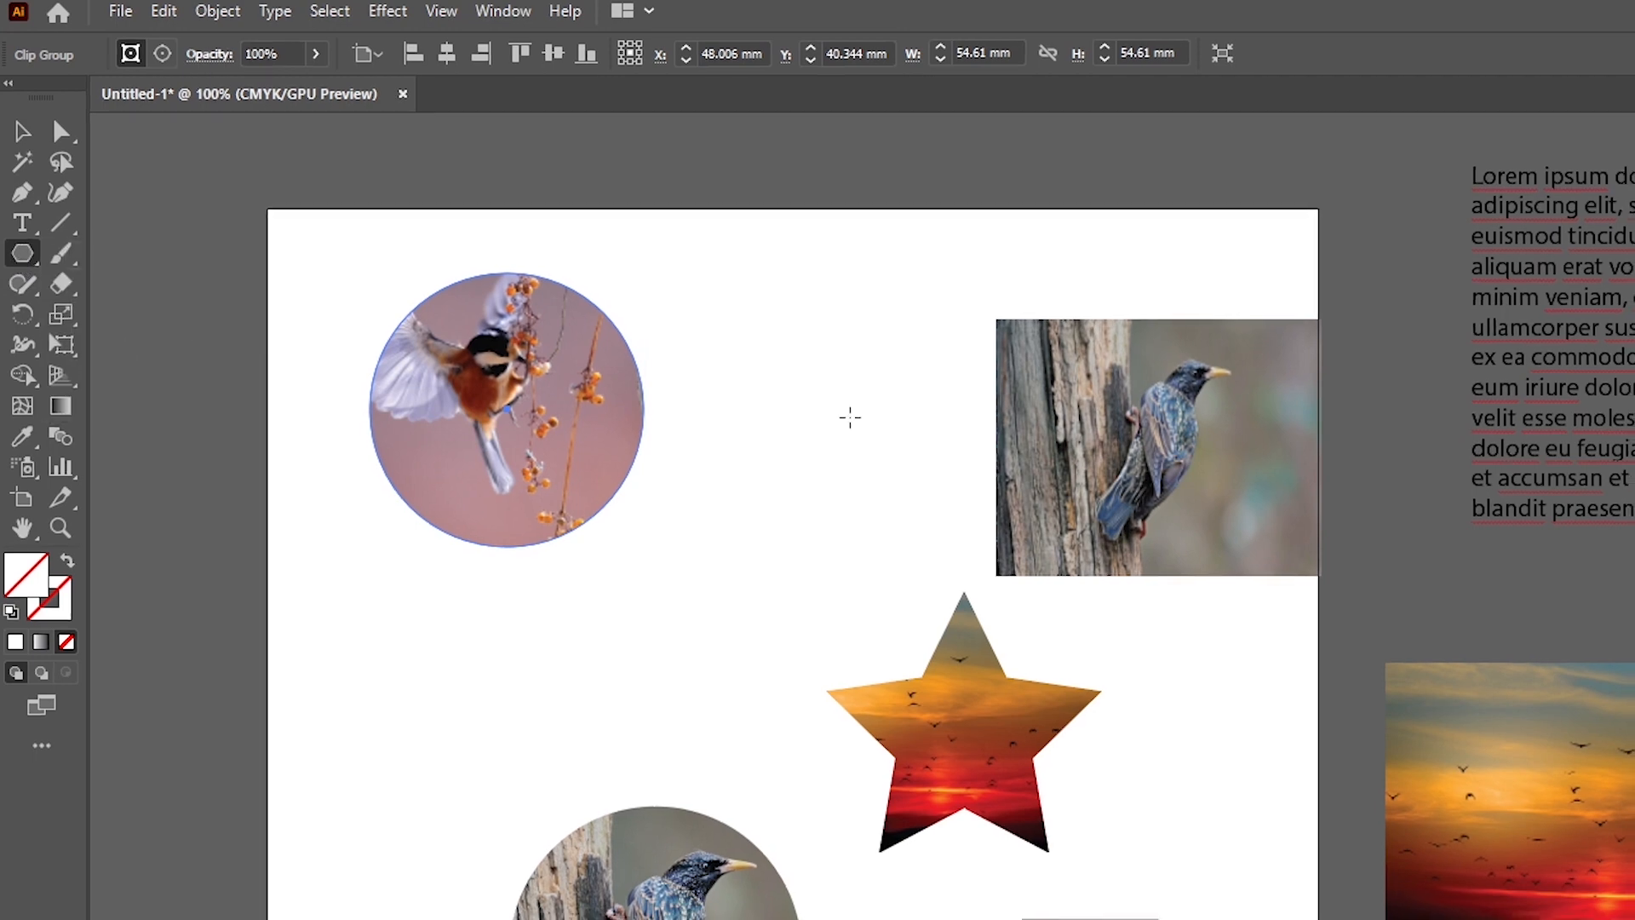
pyautogui.moveTo(733, 347); pyautogui.dragTo(812, 420)
pyautogui.press('v')
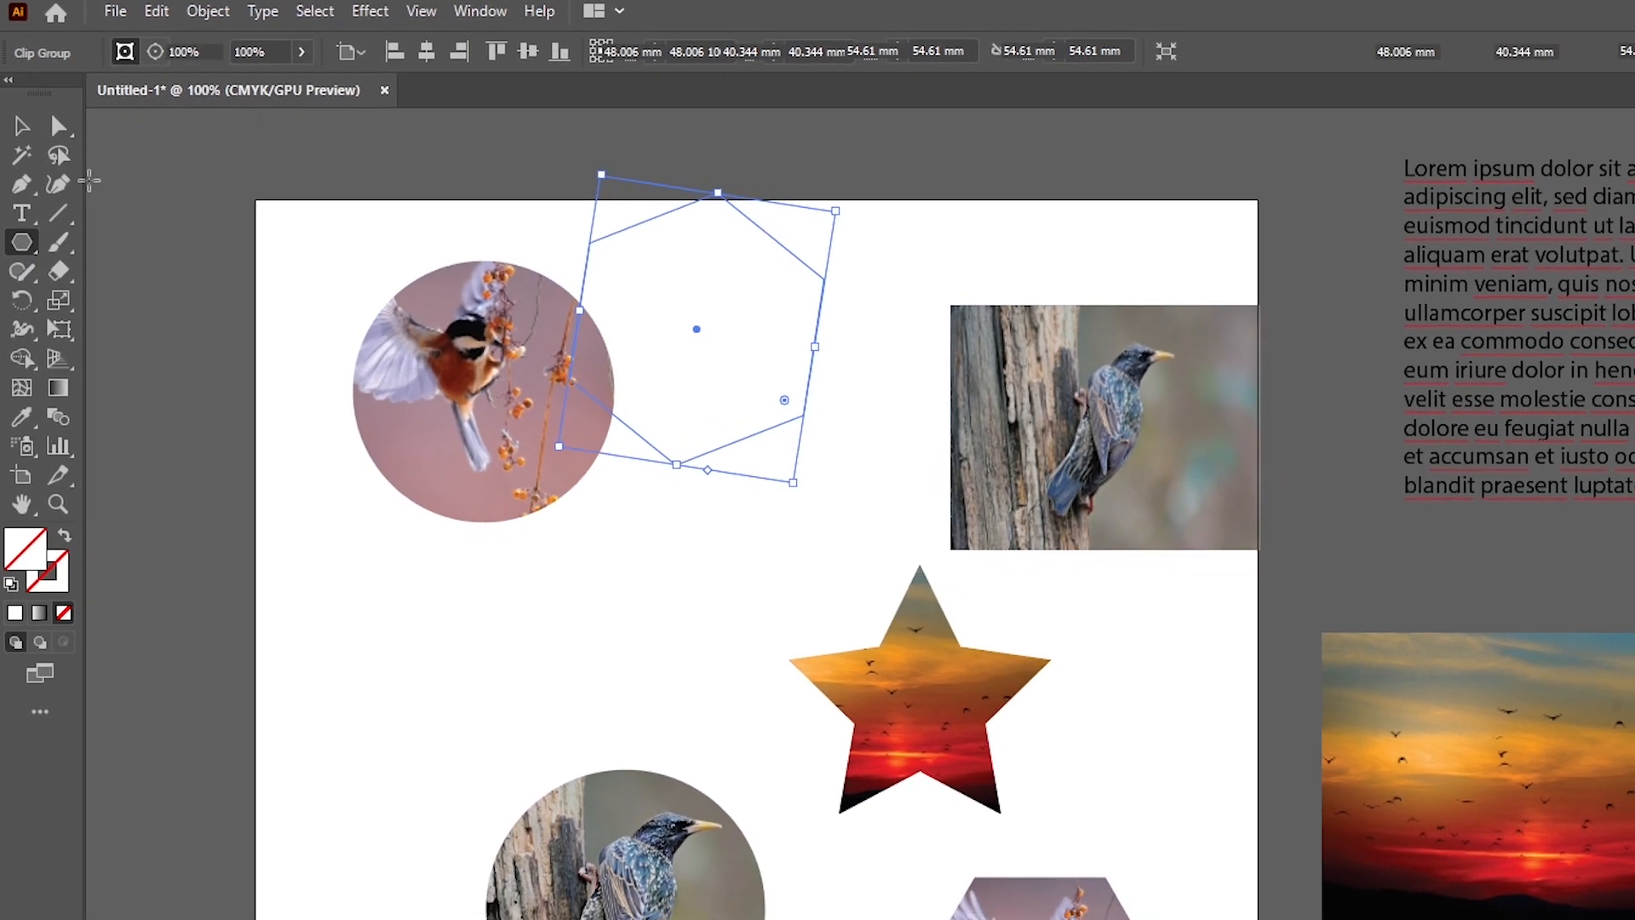
pyautogui.moveTo(614, 315); pyautogui.dragTo(758, 261)
pyautogui.moveTo(754, 164); pyautogui.dragTo(600, 280)
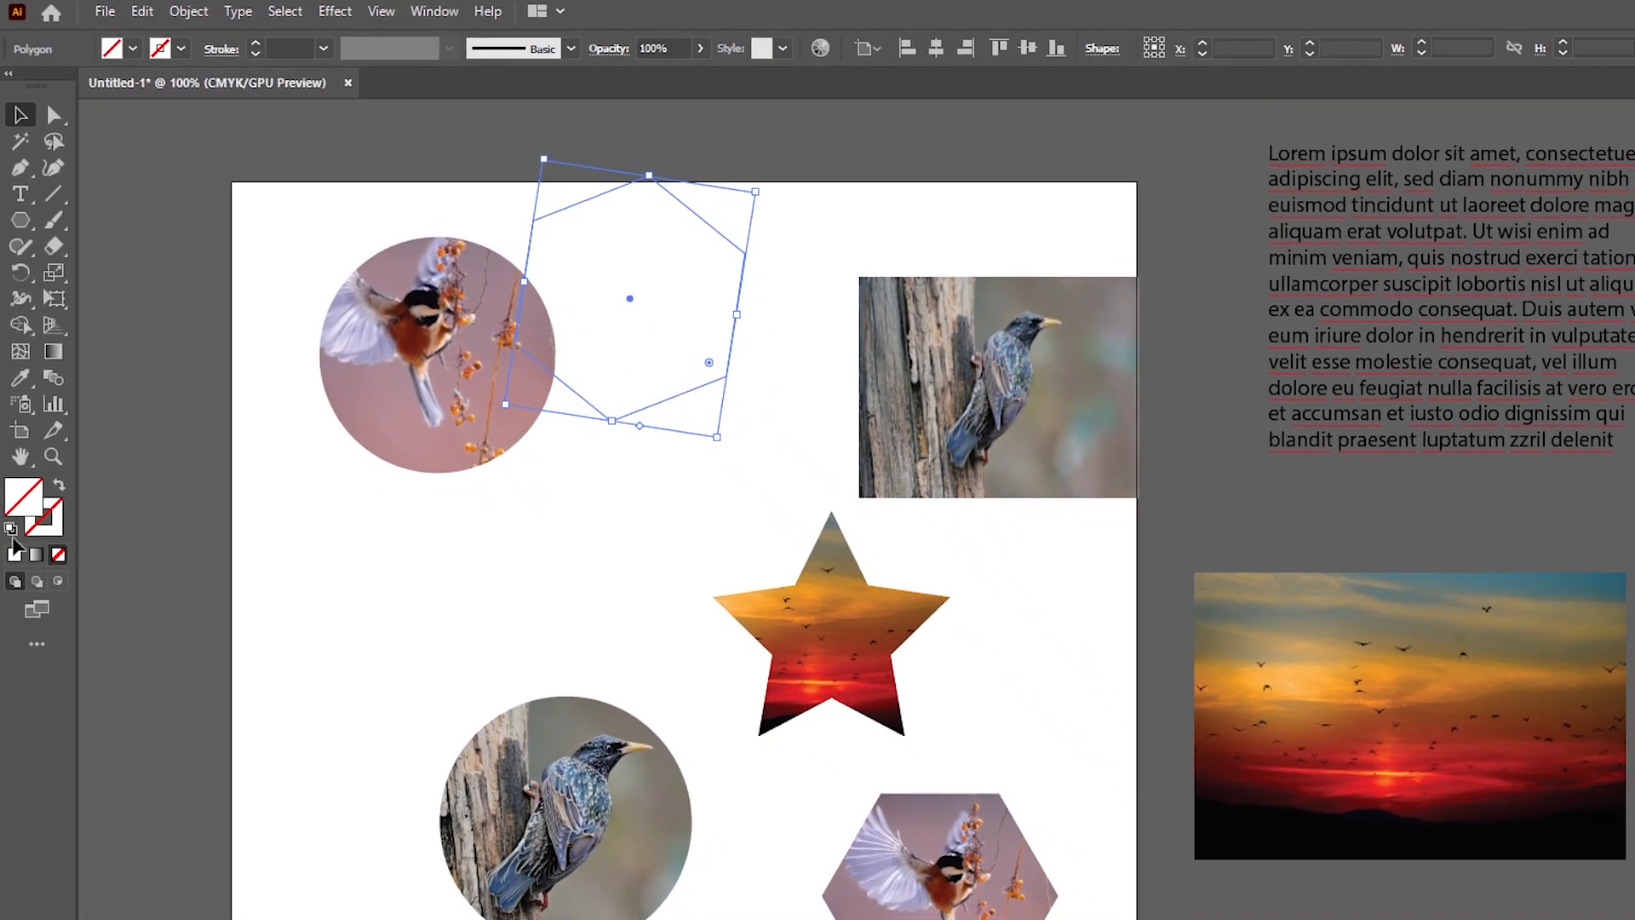
pyautogui.press('d')
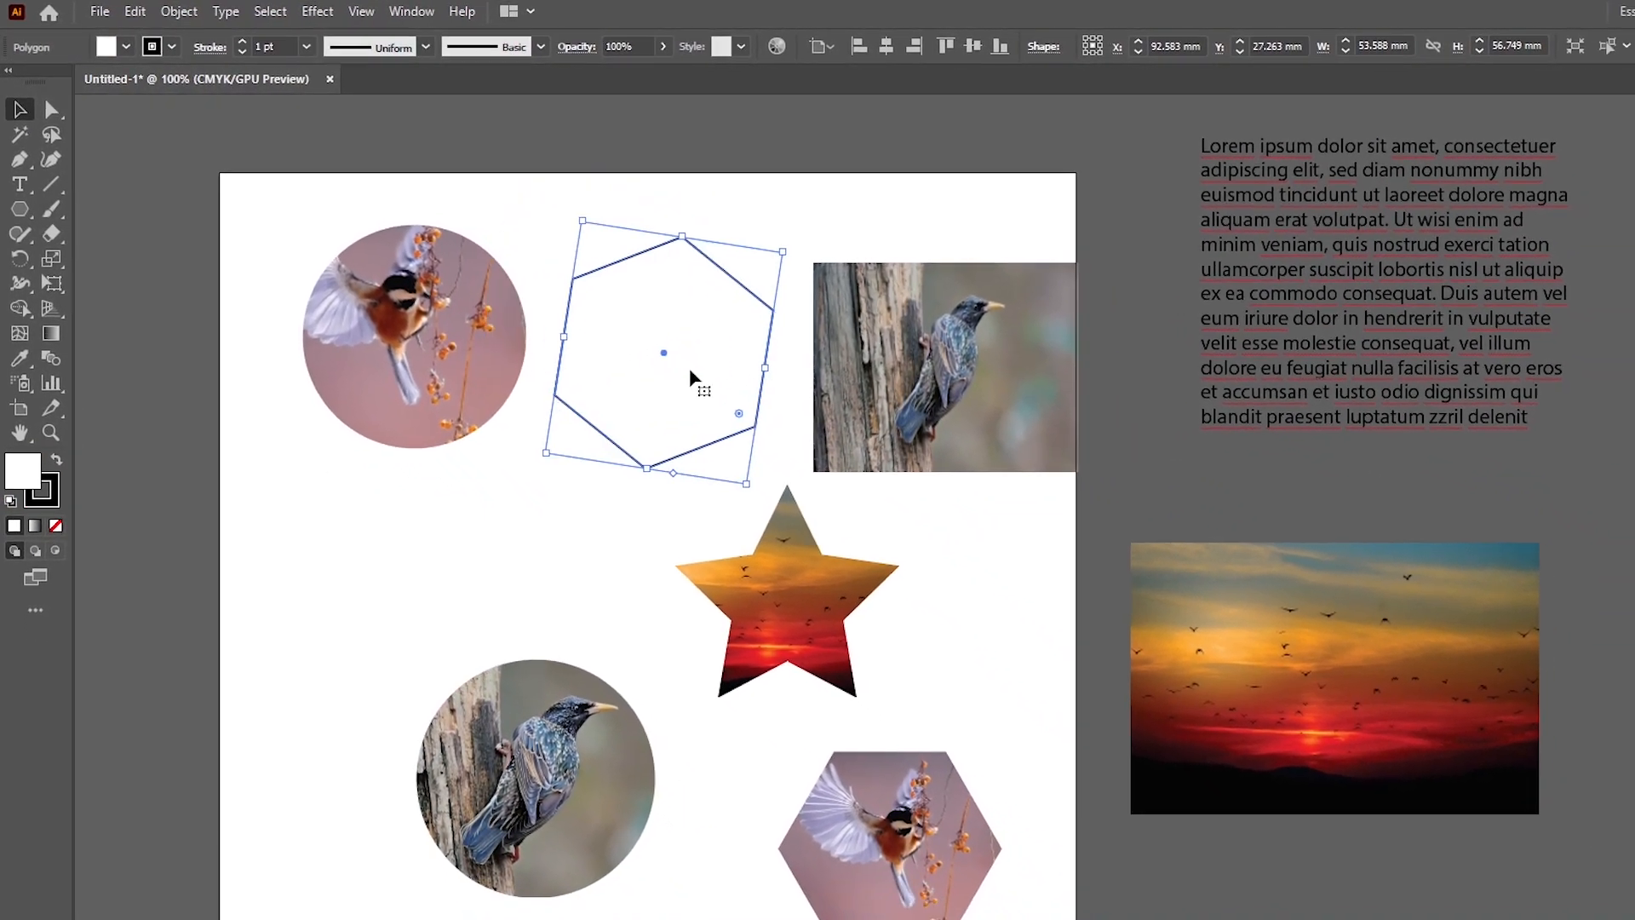
# Move the Lorem ipsum text block onto the artboard below the circular flying-bird image and place the hexagon over it.
pyautogui.moveTo(1444, 298); pyautogui.dragTo(429, 538)
pyautogui.moveTo(660, 325); pyautogui.dragTo(381, 495)
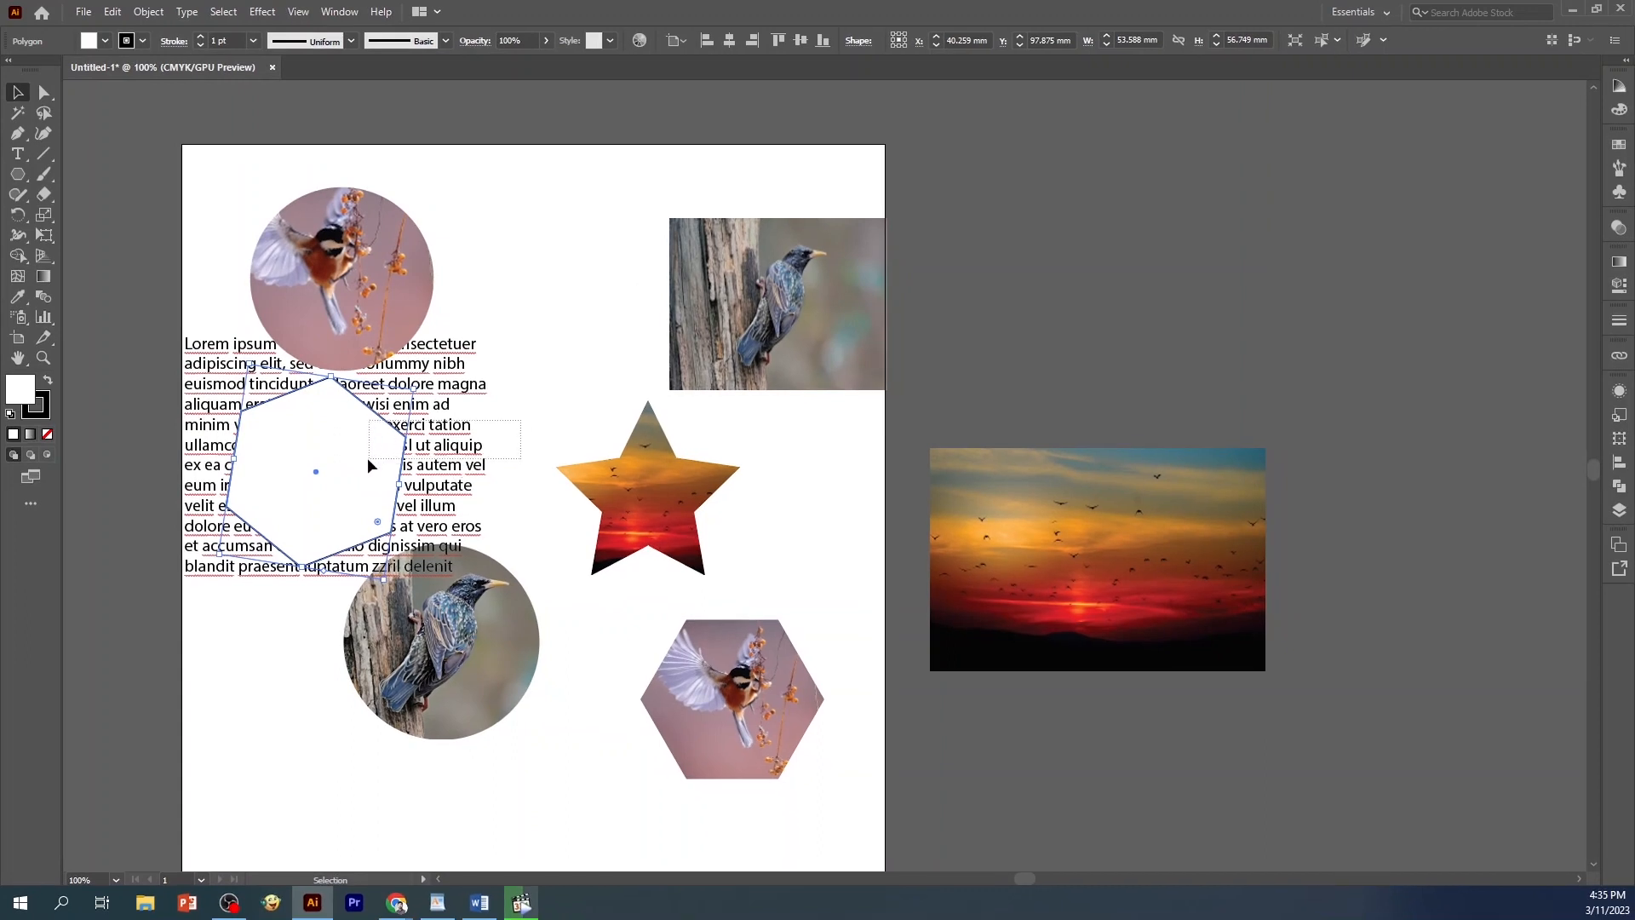
pyautogui.moveTo(351, 461); pyautogui.dragTo(351, 461)
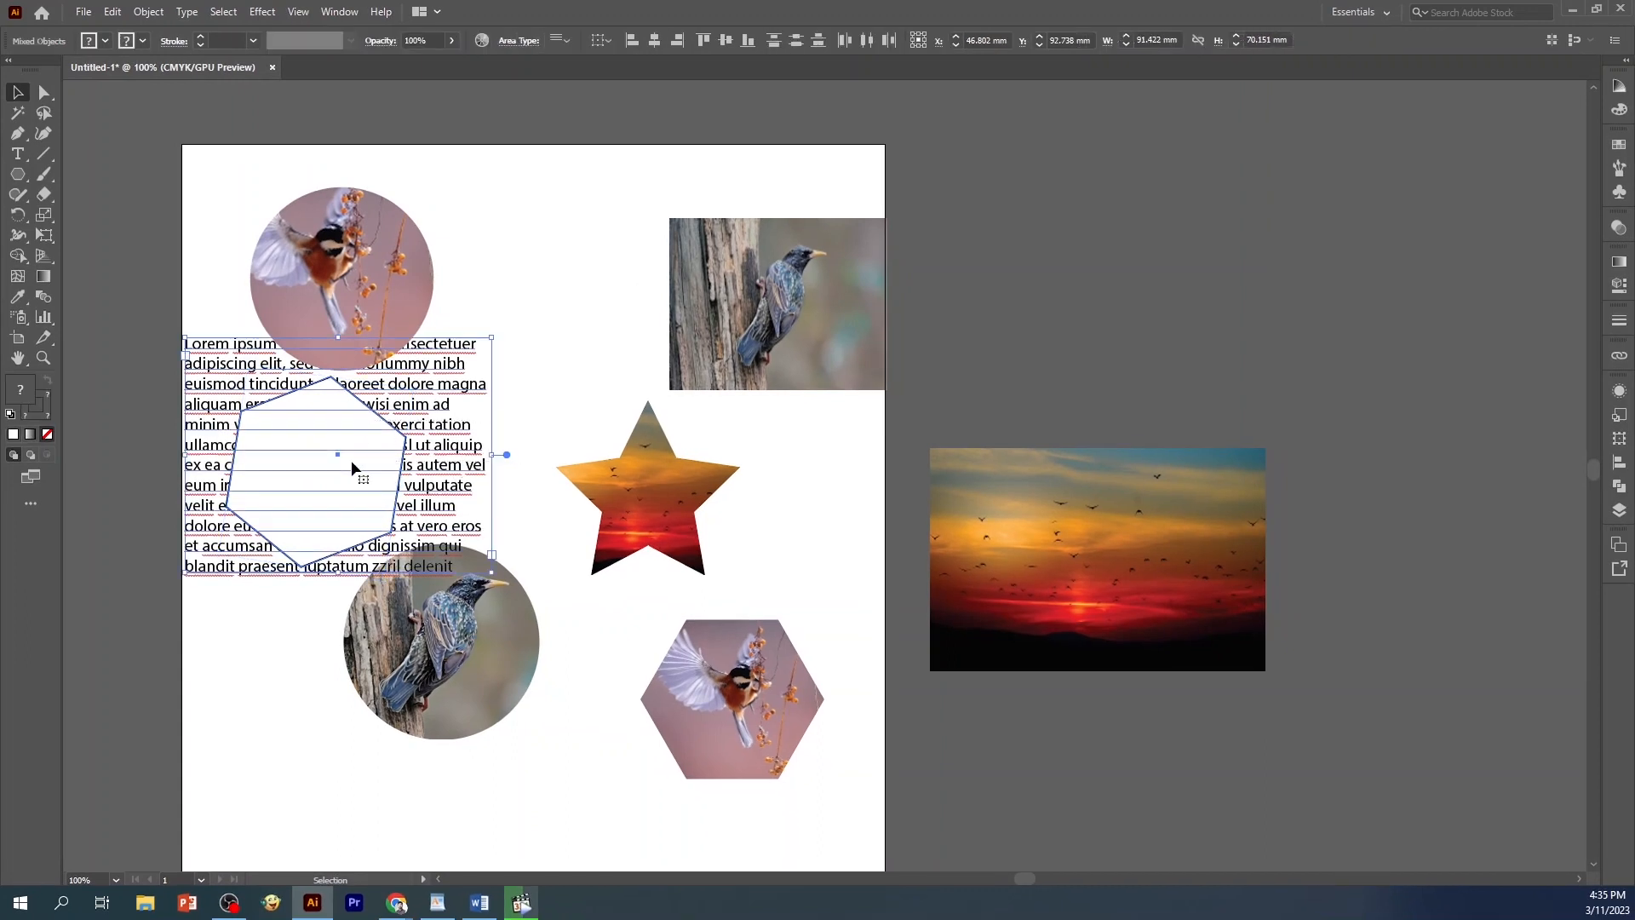
pyautogui.rightClick(357, 458)
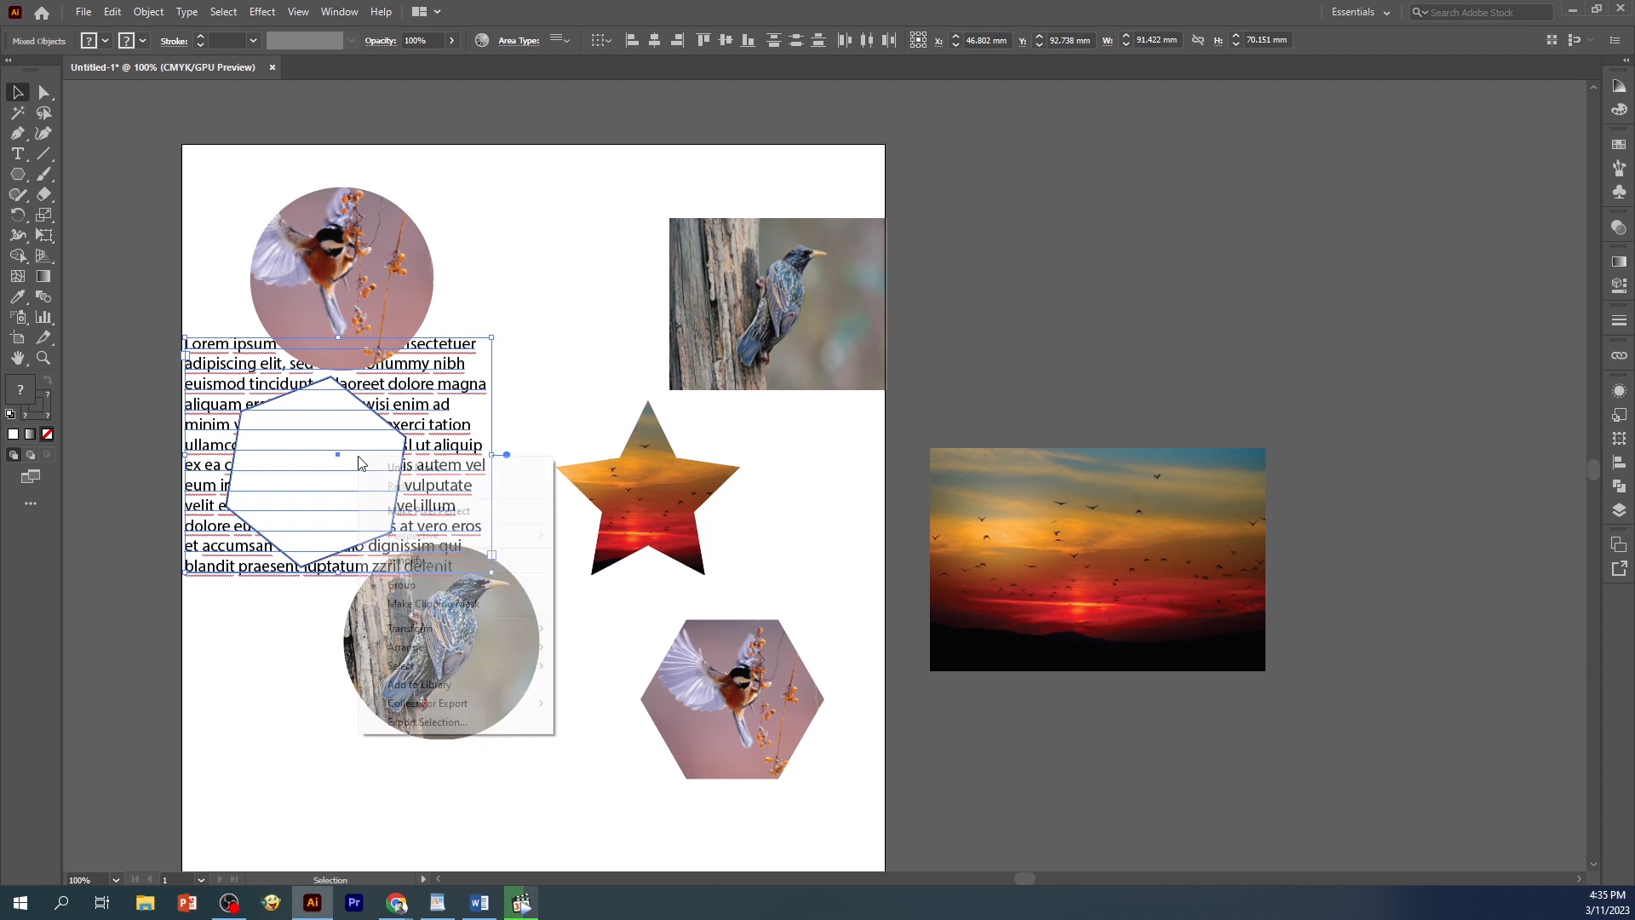
pyautogui.click(351, 471)
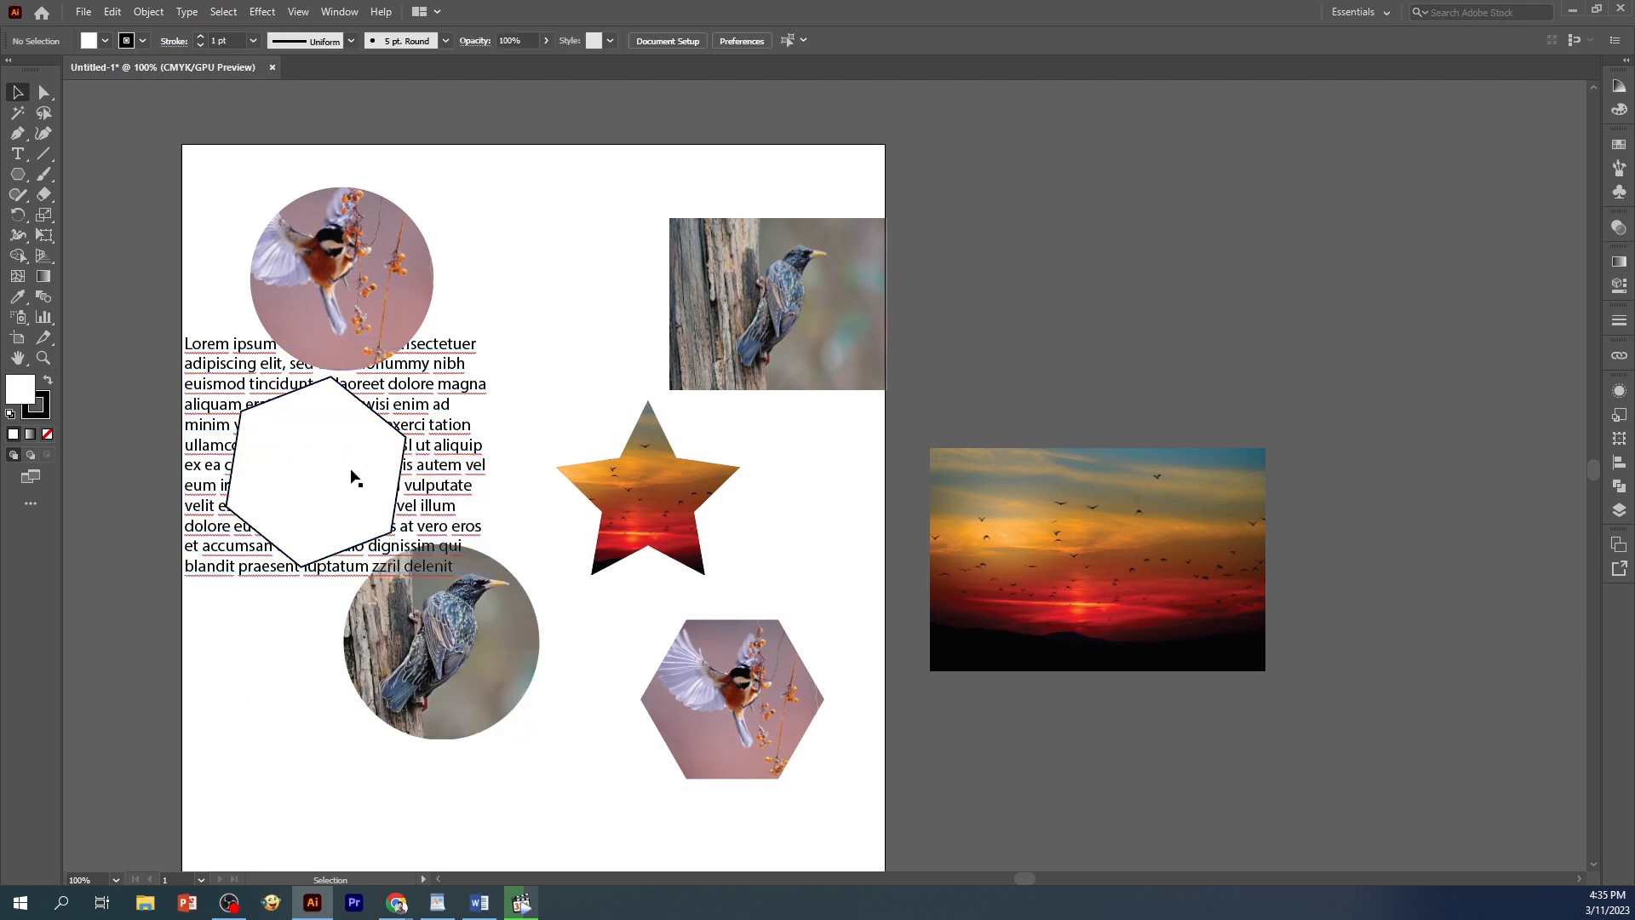
# Bring the hexagon to the front and select it together with the Lorem ipsum text block.
pyautogui.rightClick(360, 449)
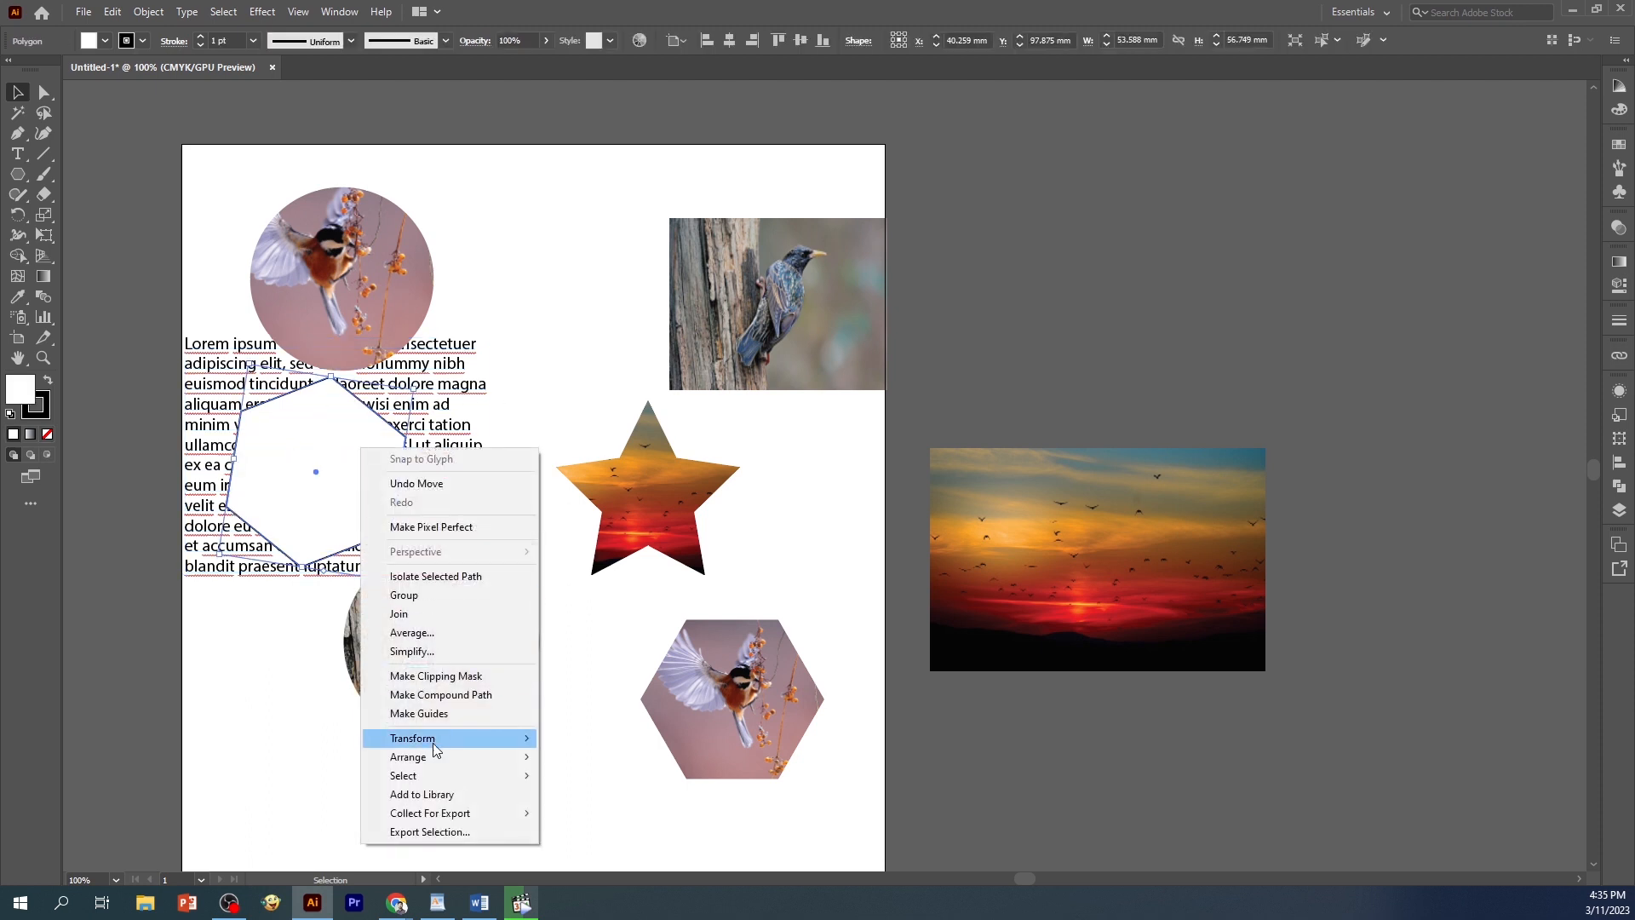
pyautogui.moveTo(442, 758)
pyautogui.click(611, 761)
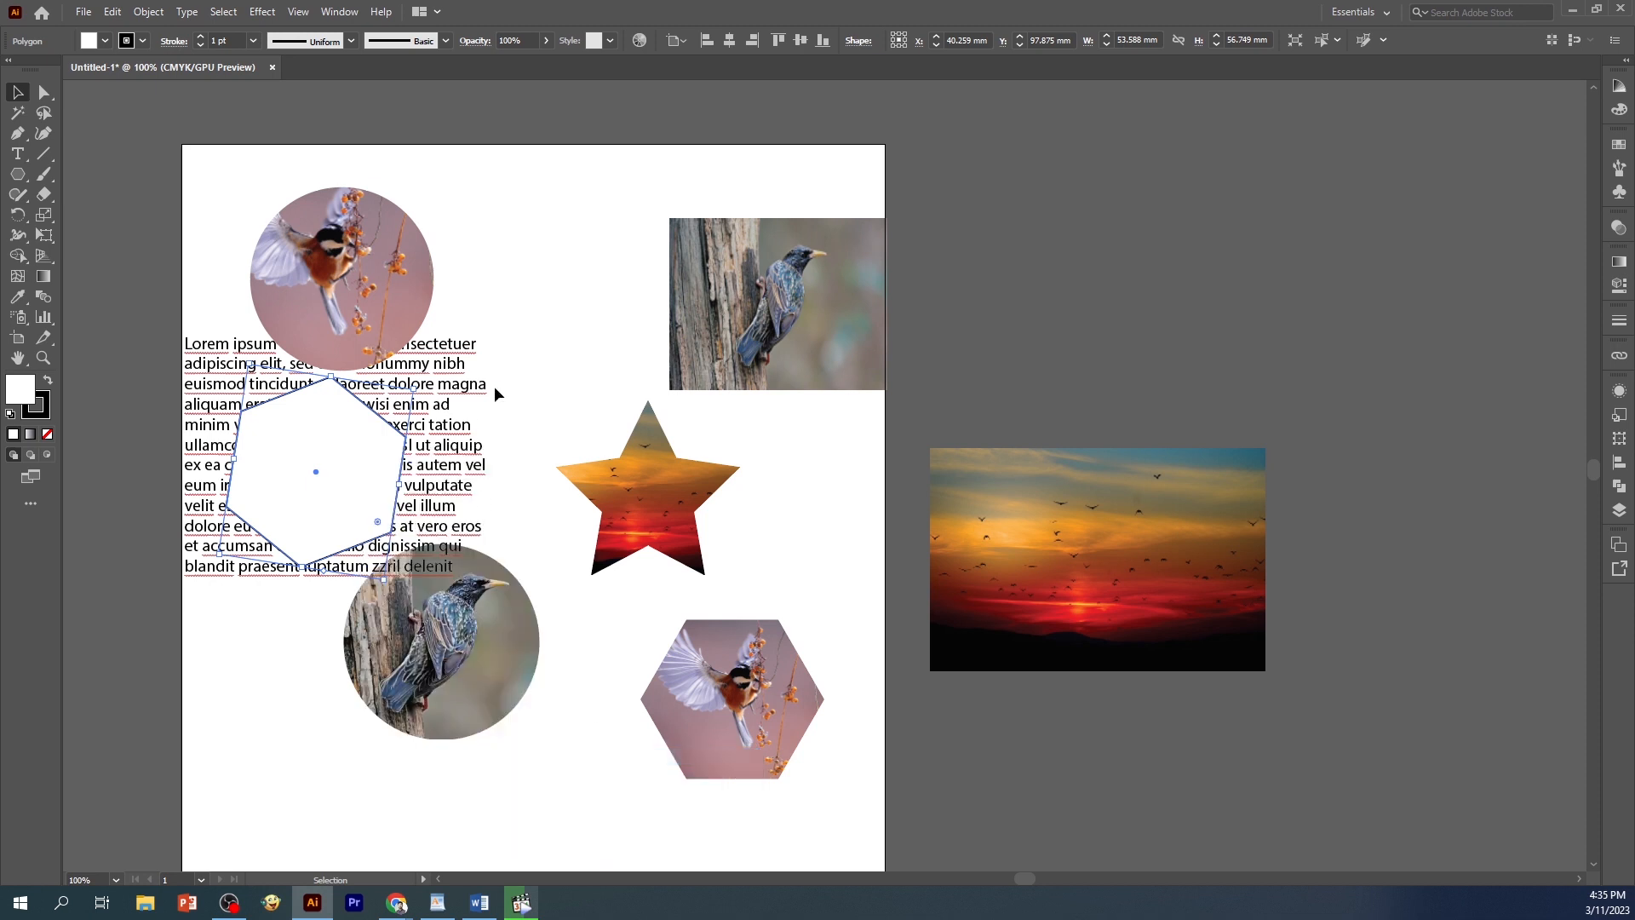
pyautogui.click(533, 445)
pyautogui.moveTo(532, 446); pyautogui.dragTo(351, 465)
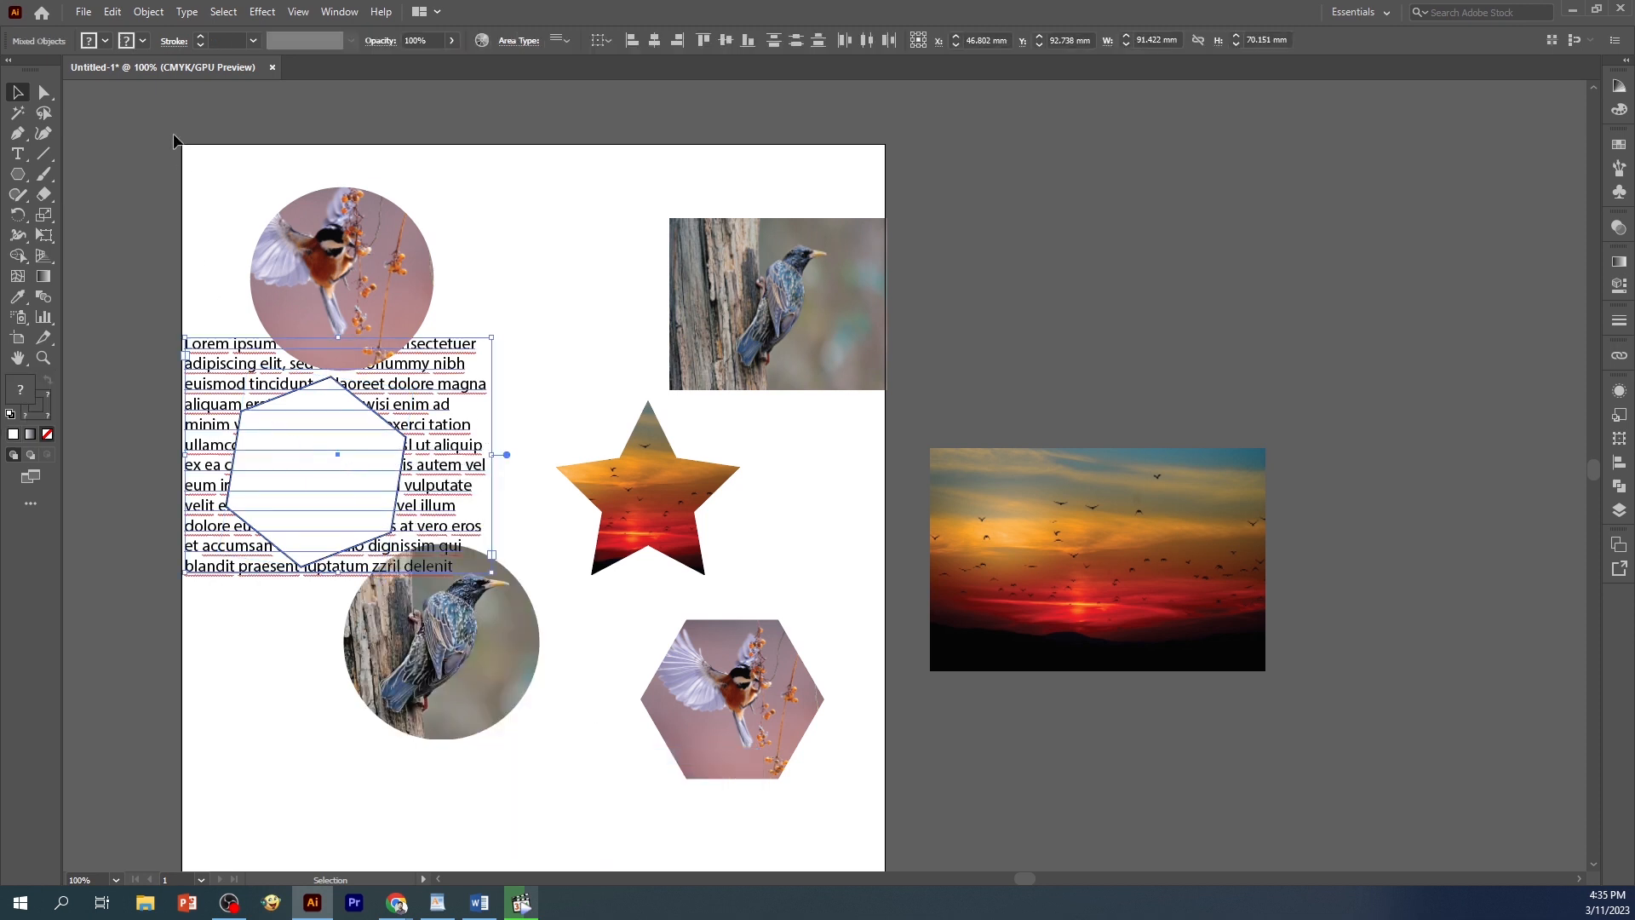
# Try a clipping mask on the hexagon and the Lorem ipsum text, and undo it.
pyautogui.click(144, 14)
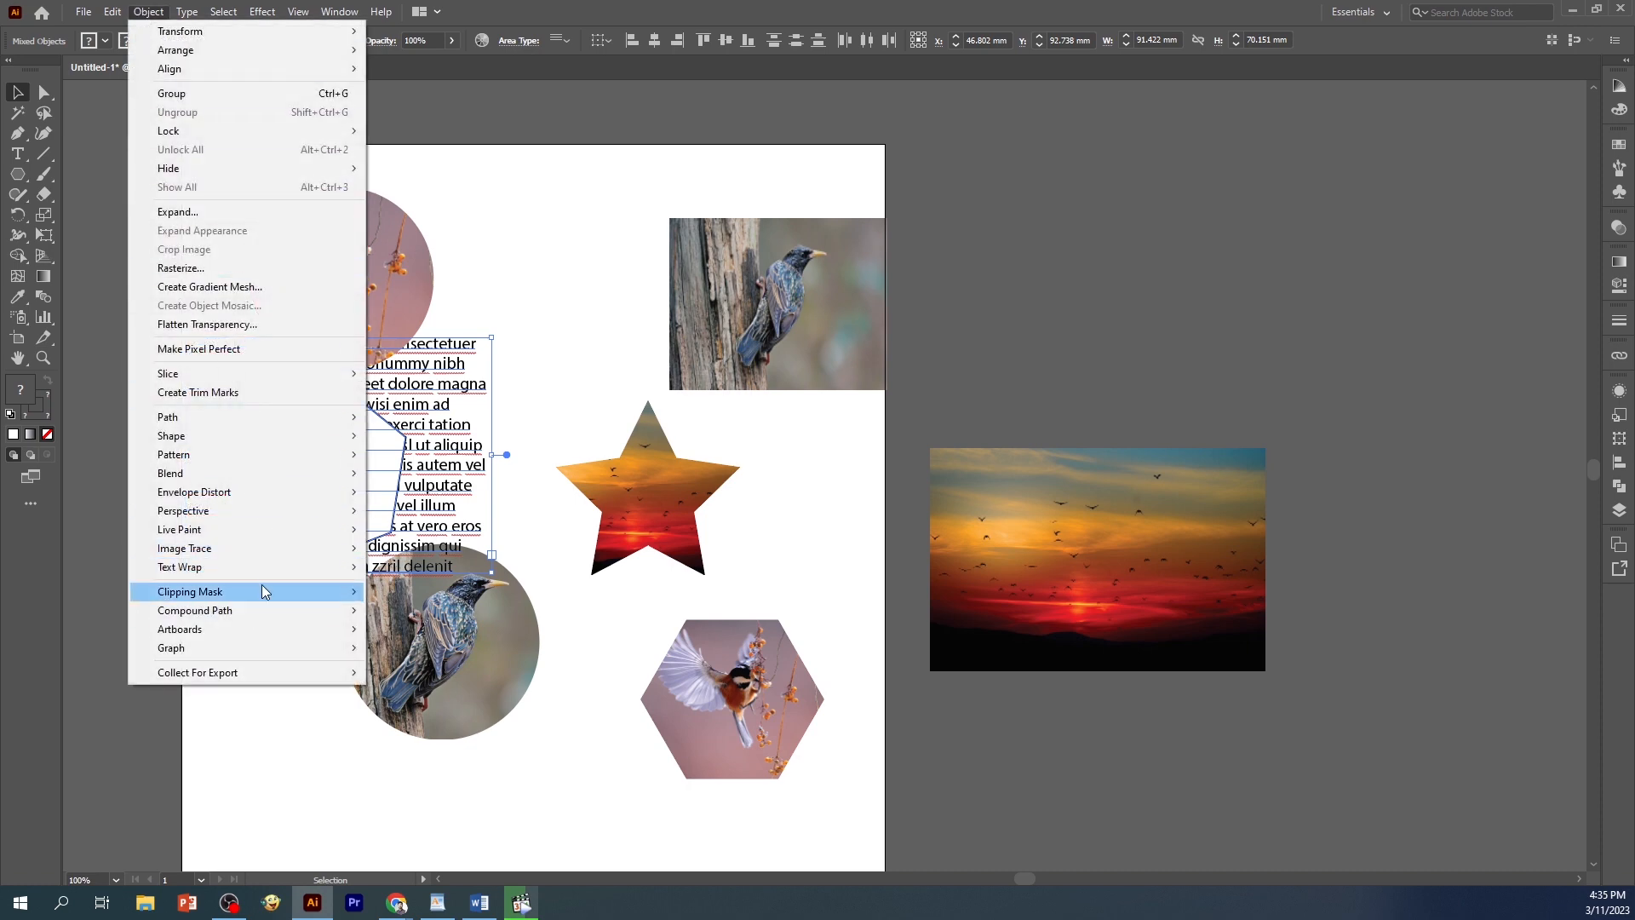
pyautogui.moveTo(264, 590)
pyautogui.click(403, 591)
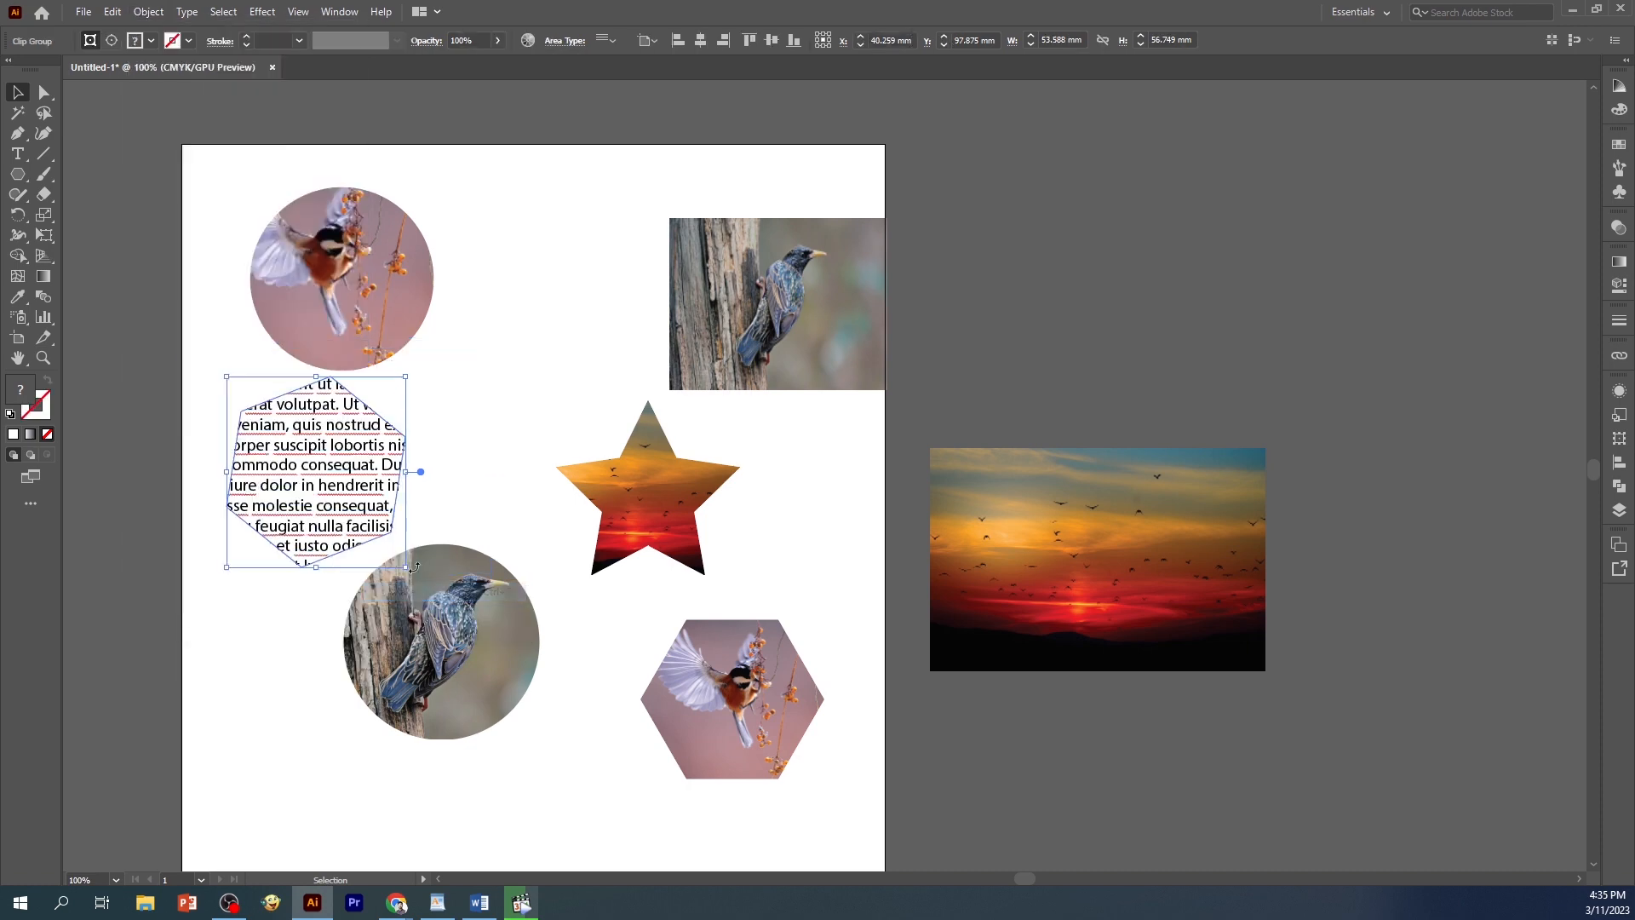
pyautogui.click(482, 460)
pyautogui.hotkey('ctrl', 'z')
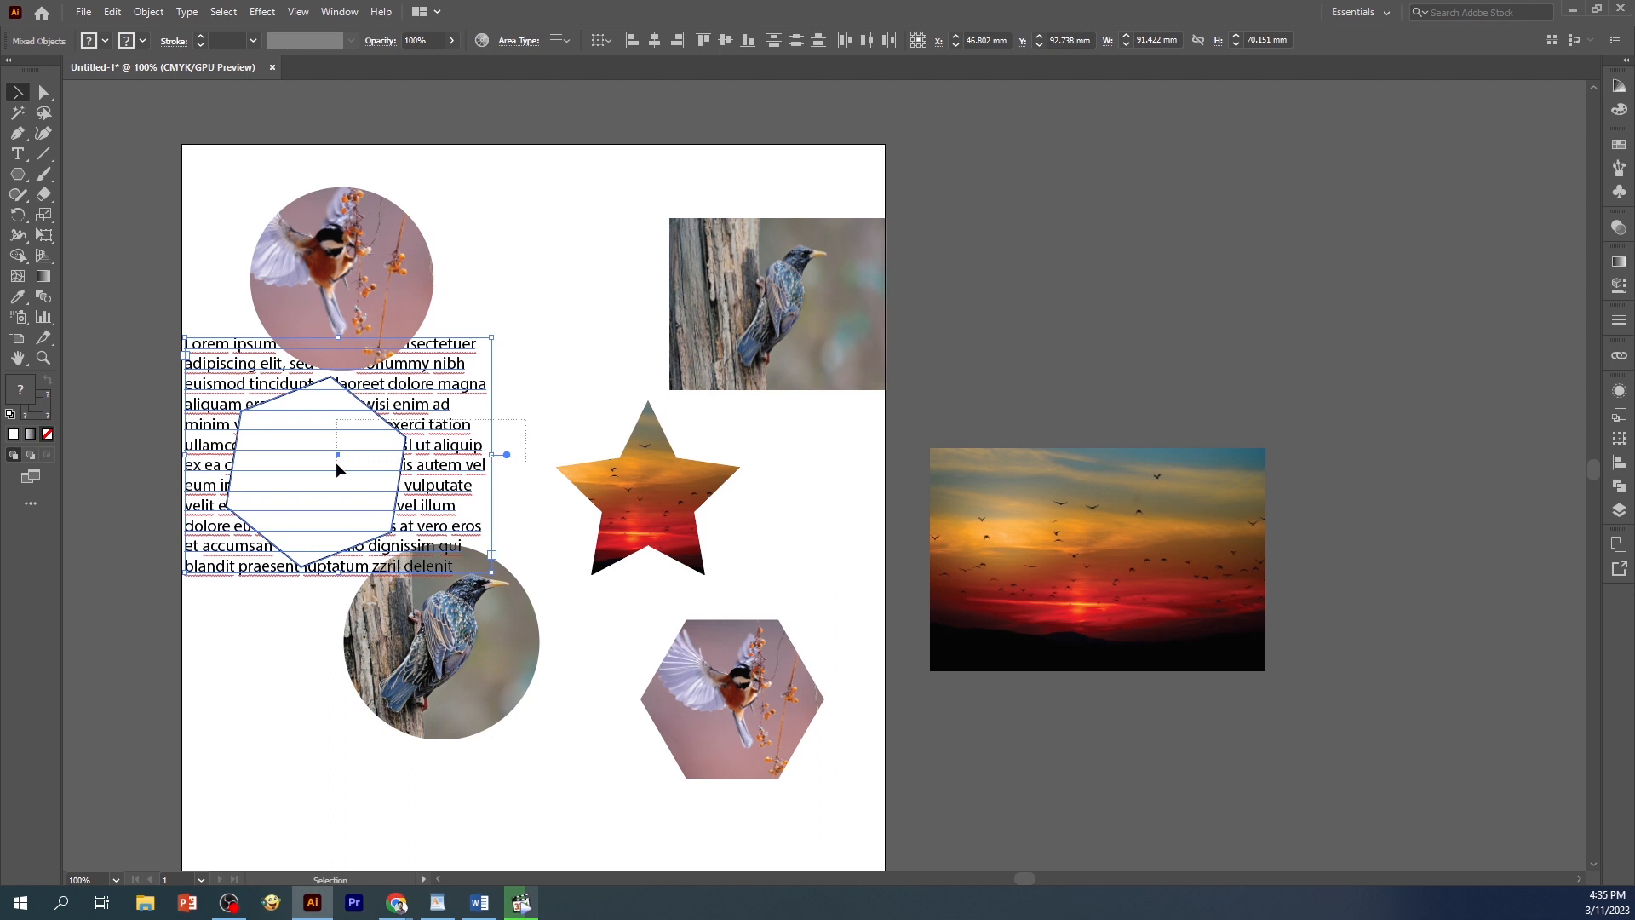
# Make a clipping mask so the Lorem ipsum text is cropped to the hexagon.
pyautogui.rightClick(335, 462)
pyautogui.click(416, 612)
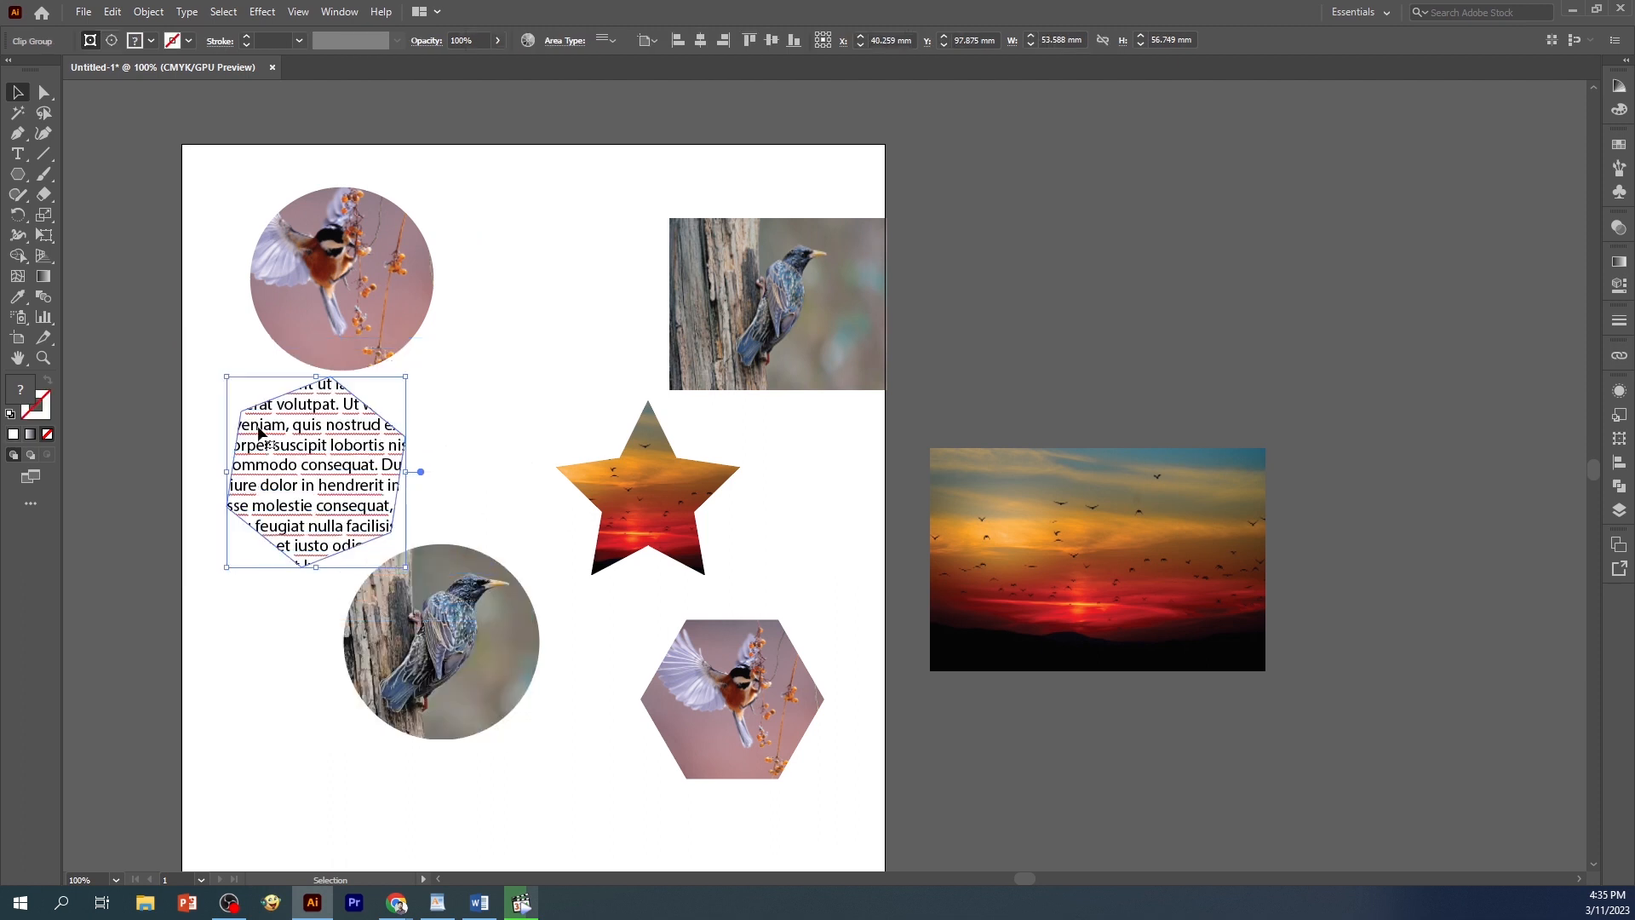
# Rearrange the clipped objects, placing the hexagonal text at the artboard's upper middle and the circular flying-bird image near its left edge.
pyautogui.moveTo(339, 491); pyautogui.dragTo(471, 480)
pyautogui.moveTo(361, 252); pyautogui.dragTo(242, 259)
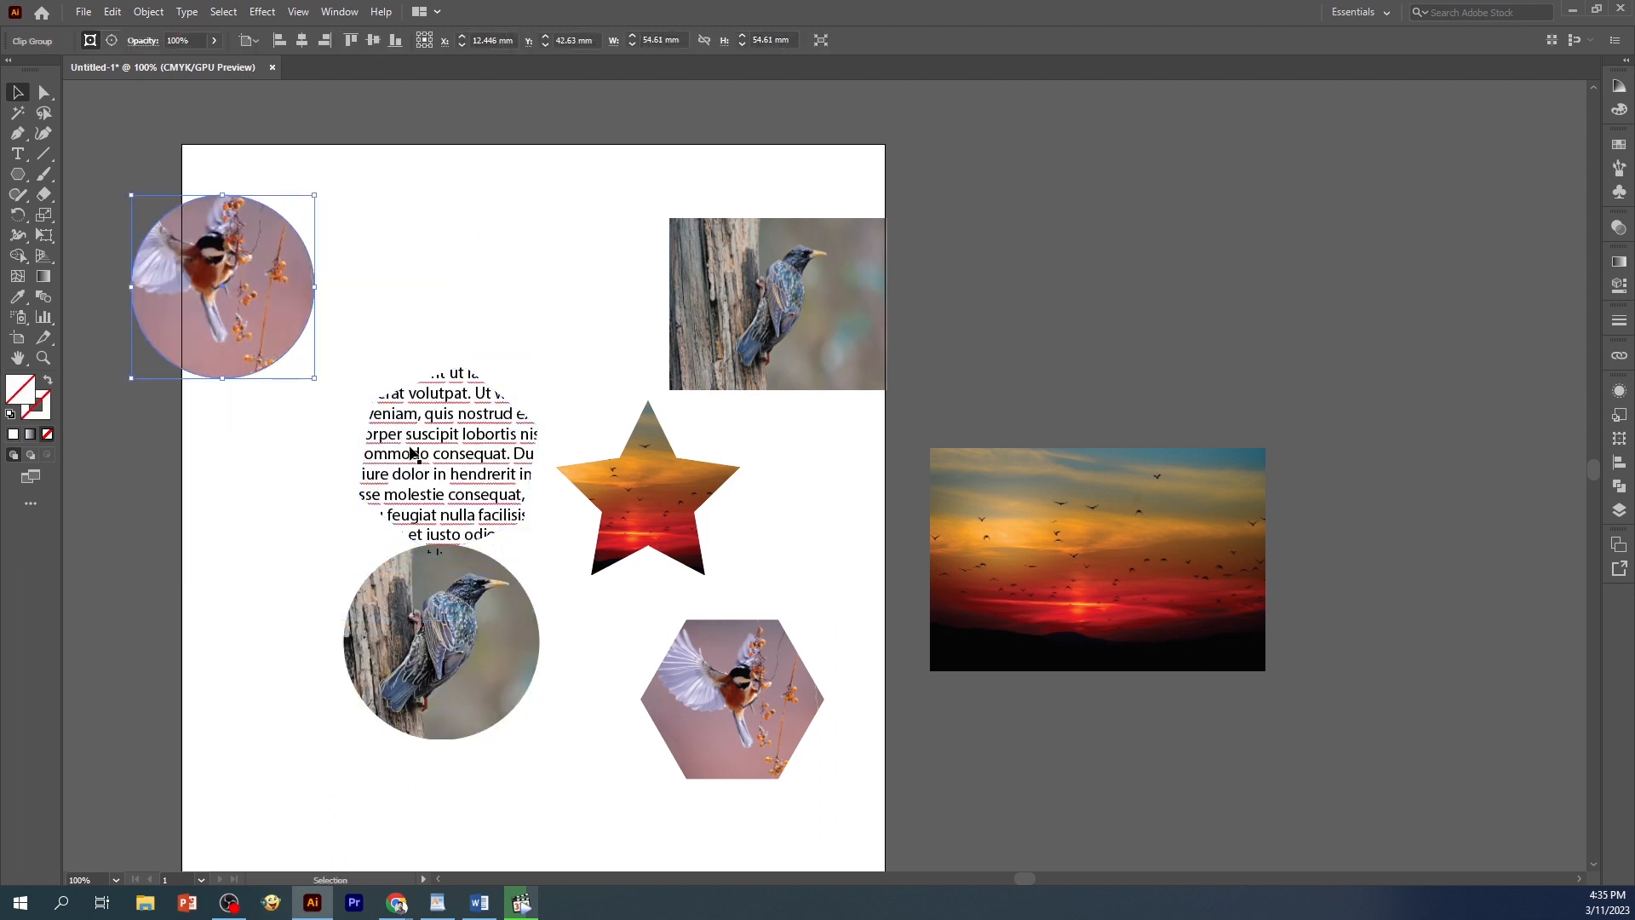
pyautogui.moveTo(413, 442); pyautogui.dragTo(449, 299)
pyautogui.moveTo(288, 298); pyautogui.dragTo(371, 411)
# Reshape the text's hexagonal mask by pulling its top anchor up, its upper-left anchor outward and its lower-left anchor inward.
pyautogui.click(558, 303)
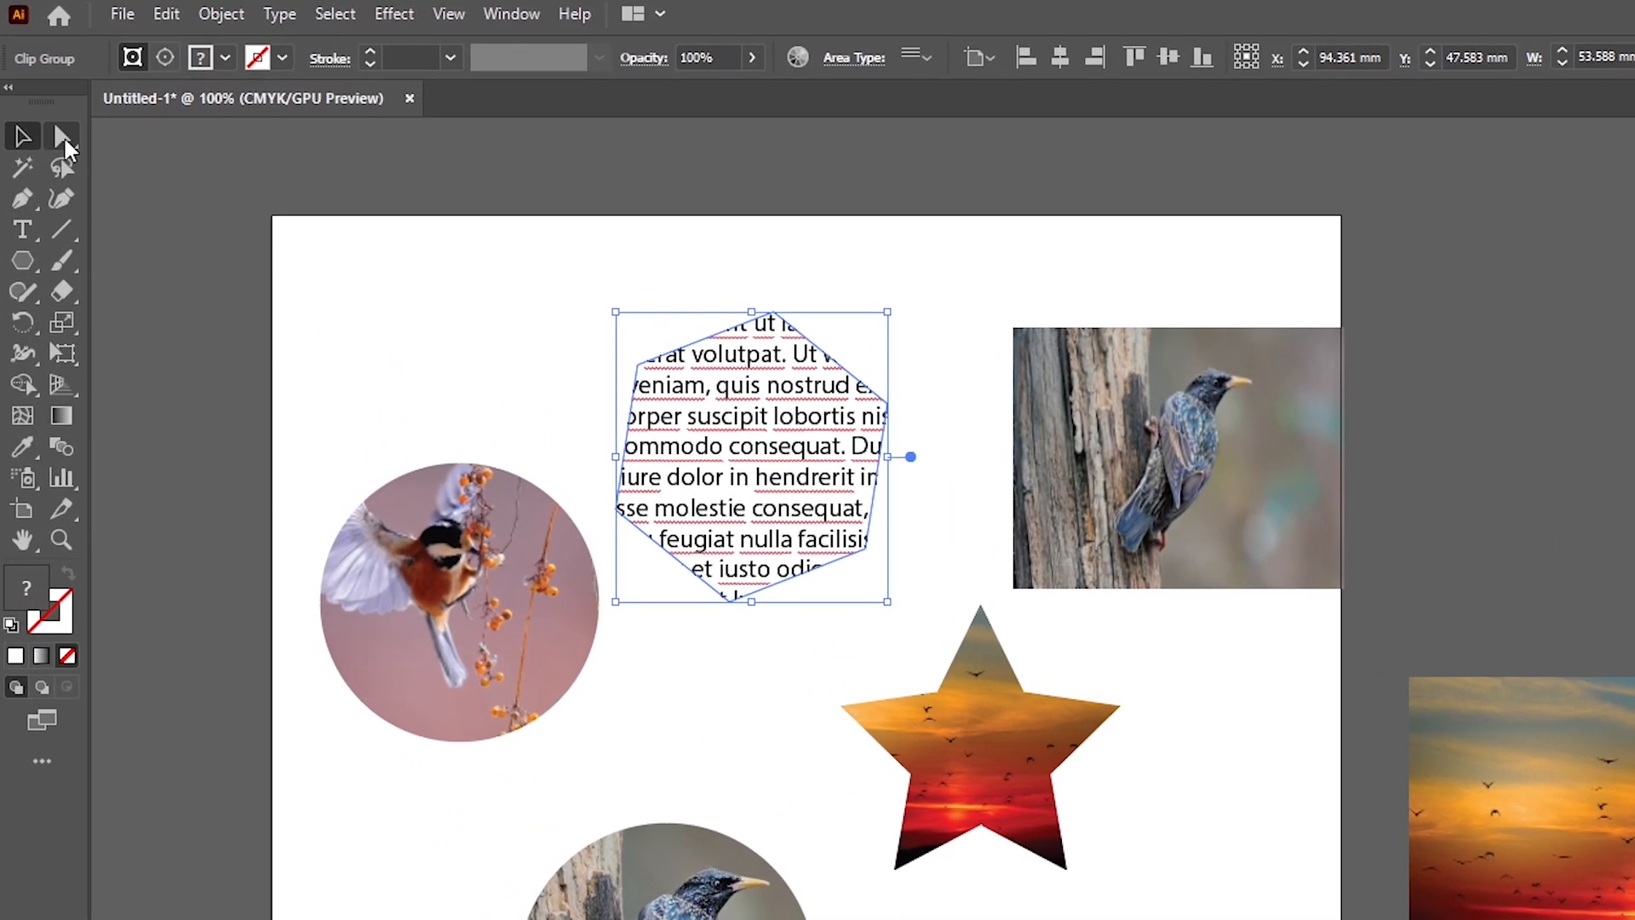
pyautogui.click(64, 138)
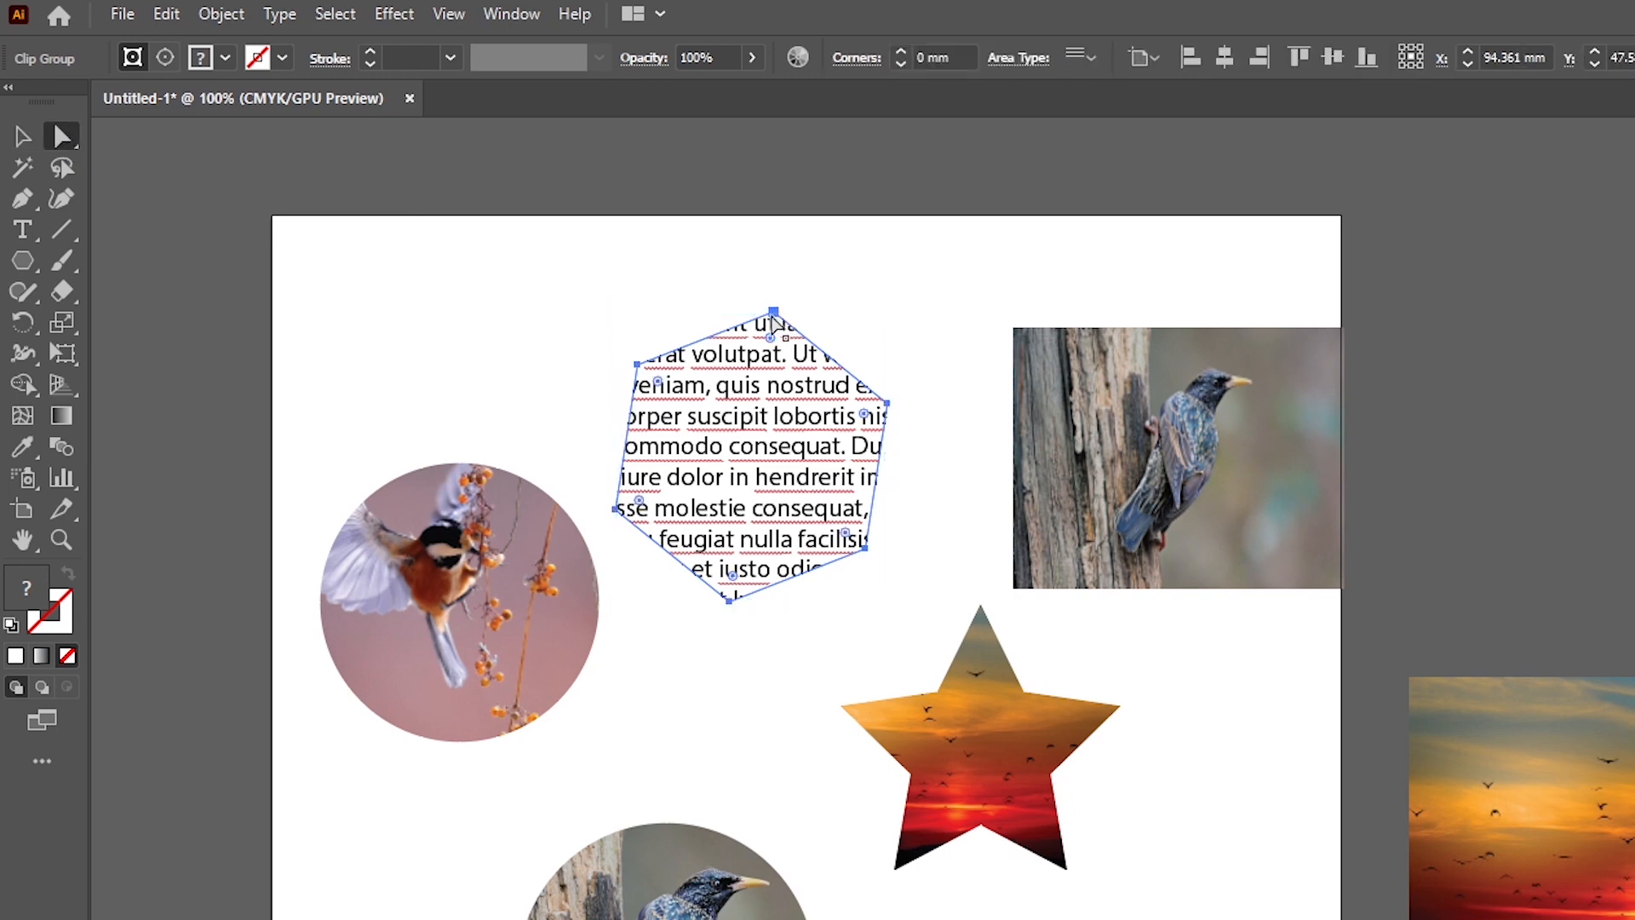
pyautogui.moveTo(774, 316); pyautogui.dragTo(776, 246)
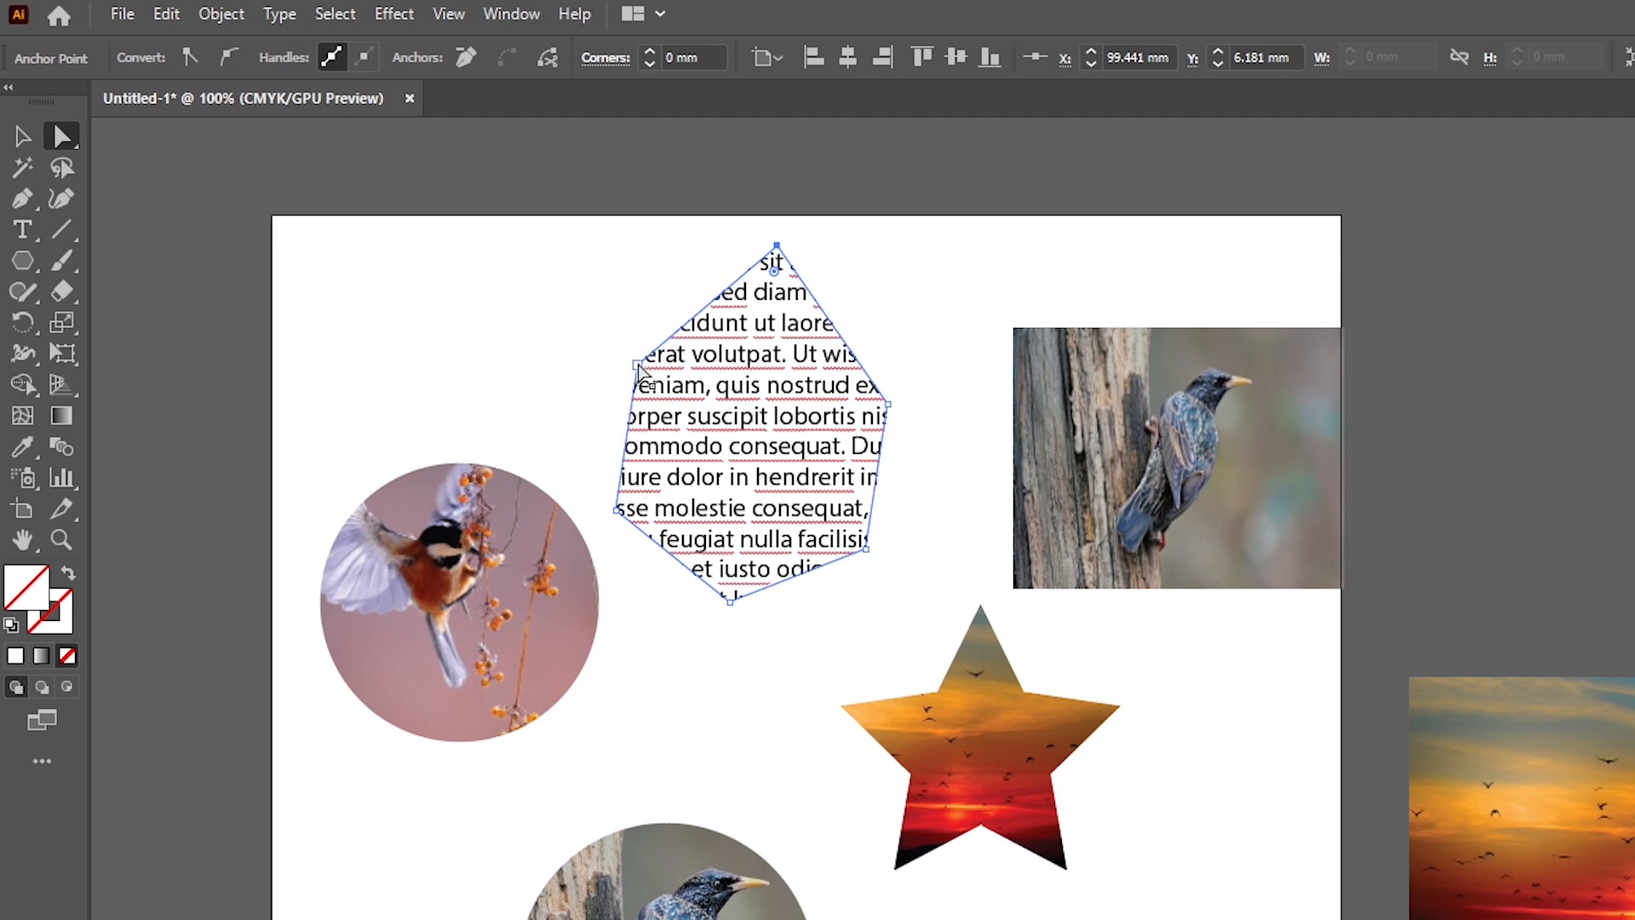
pyautogui.moveTo(639, 366); pyautogui.dragTo(515, 341)
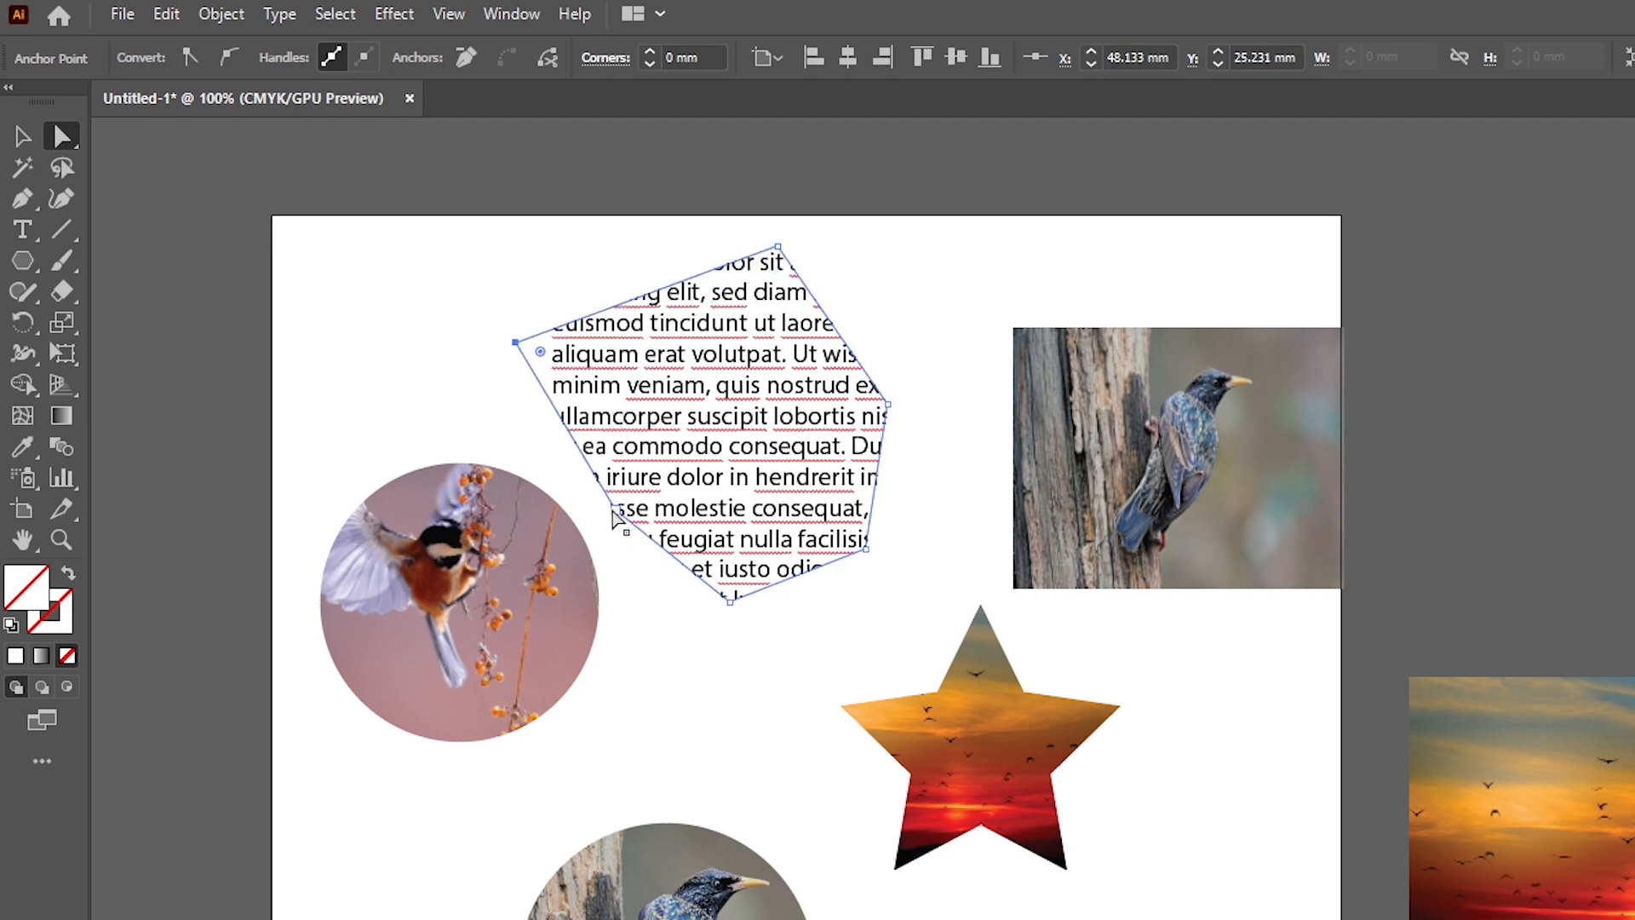
pyautogui.moveTo(615, 511); pyautogui.dragTo(751, 441)
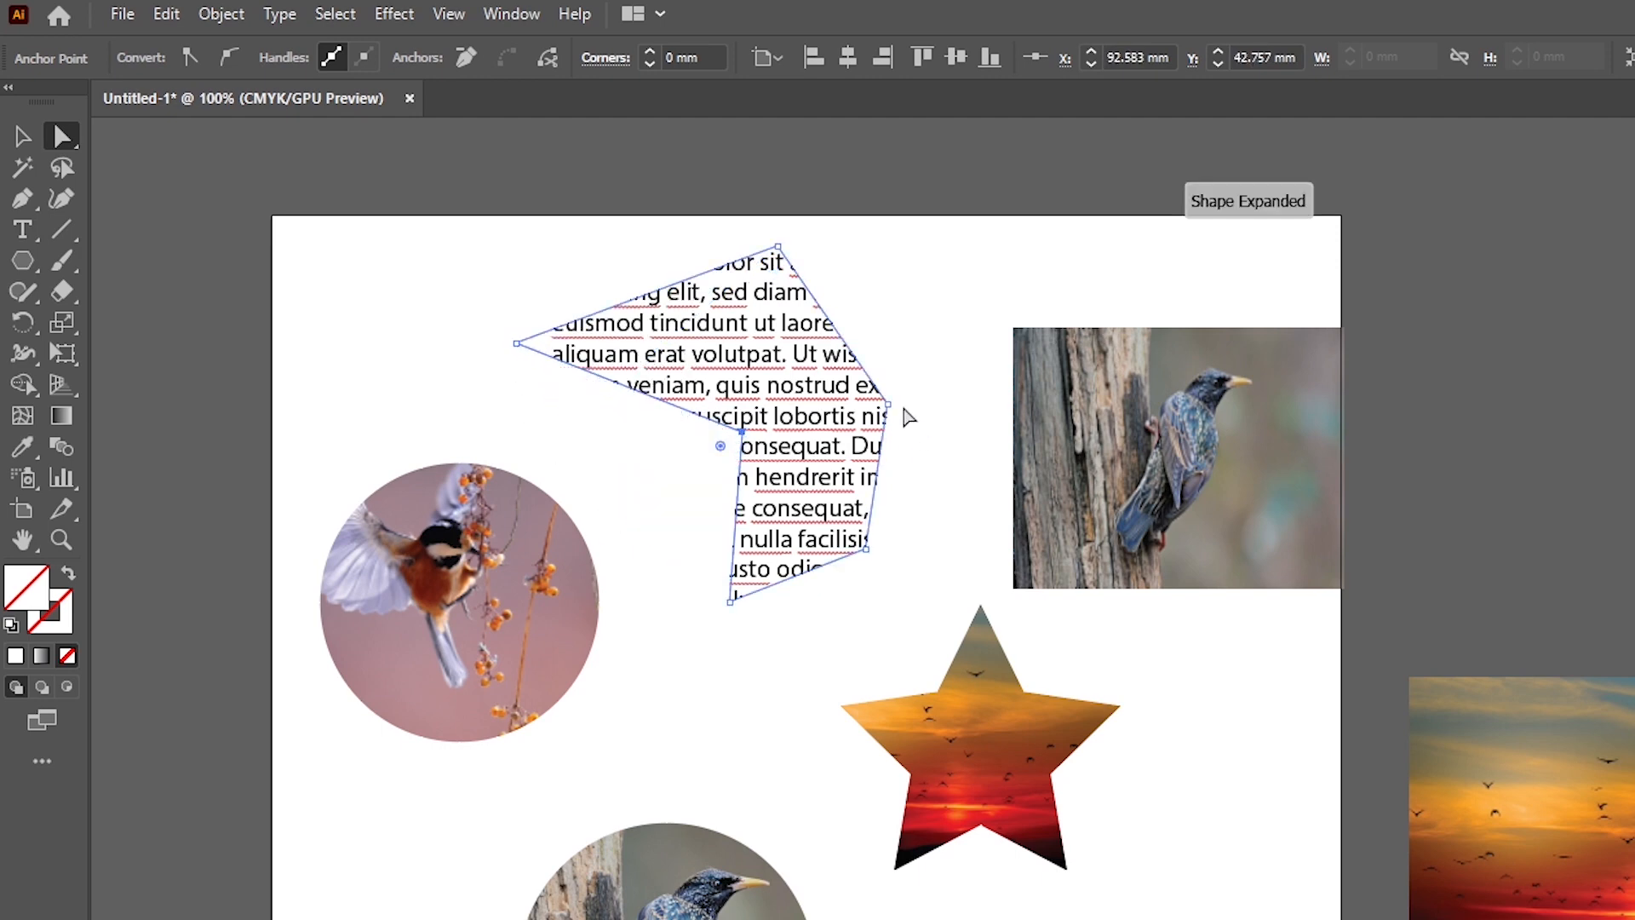
# Pull the right anchor of the flying bird's circular mask inward and reposition the photo inside the mask.
pyautogui.click(575, 536)
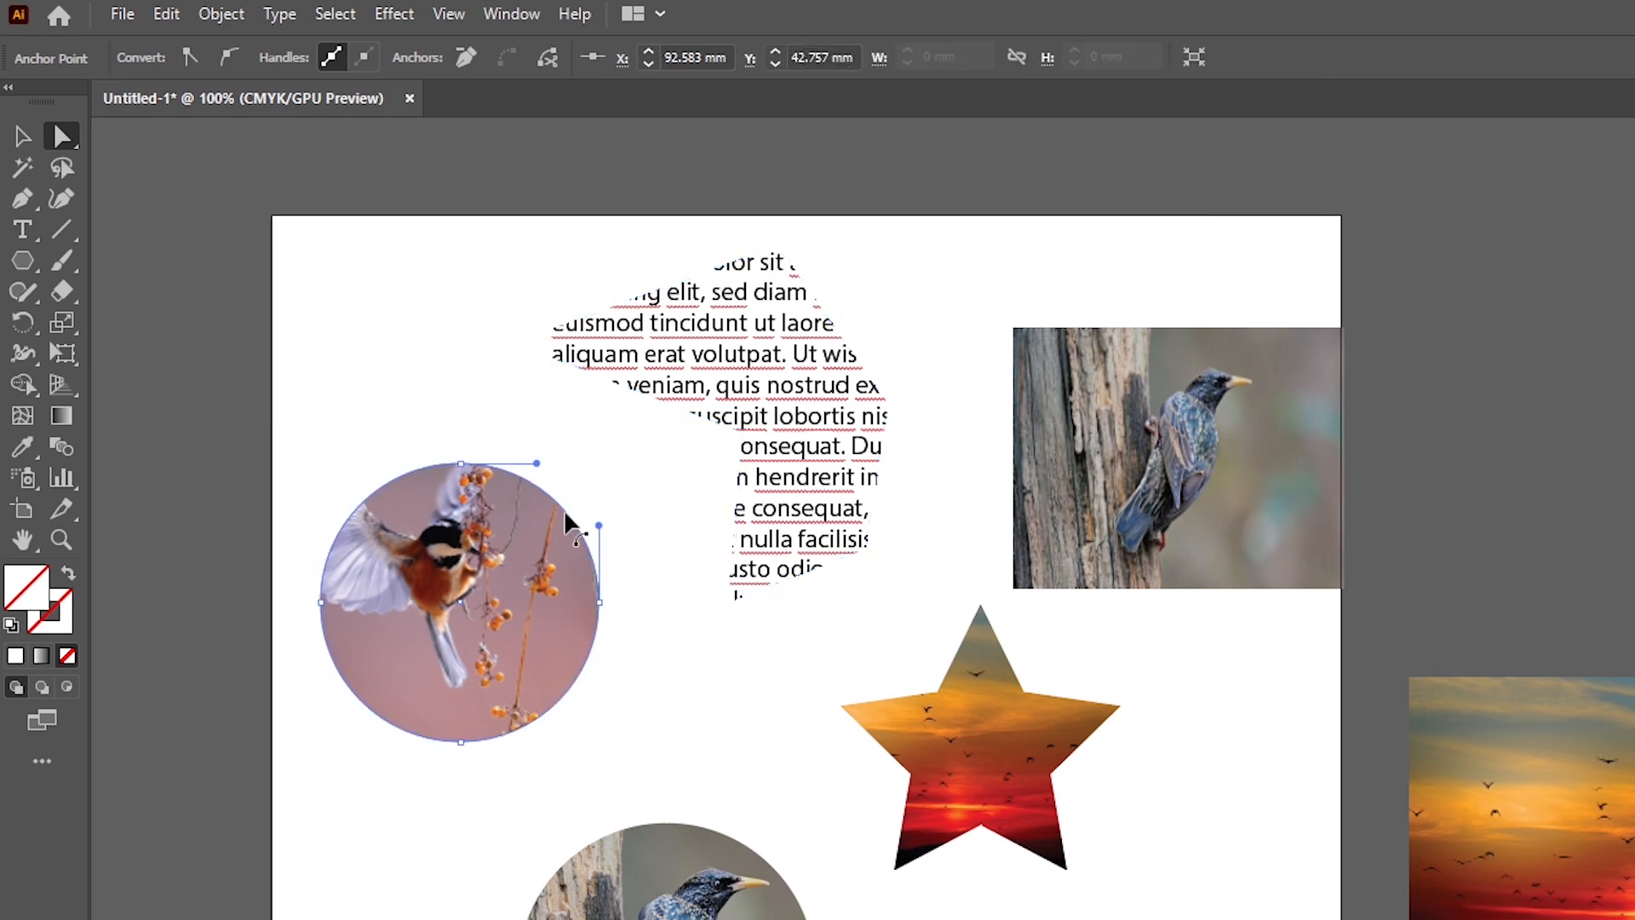
pyautogui.moveTo(601, 611); pyautogui.dragTo(524, 614)
pyautogui.click(445, 649)
pyautogui.moveTo(409, 579); pyautogui.dragTo(481, 616)
pyautogui.moveTo(452, 611); pyautogui.dragTo(398, 584)
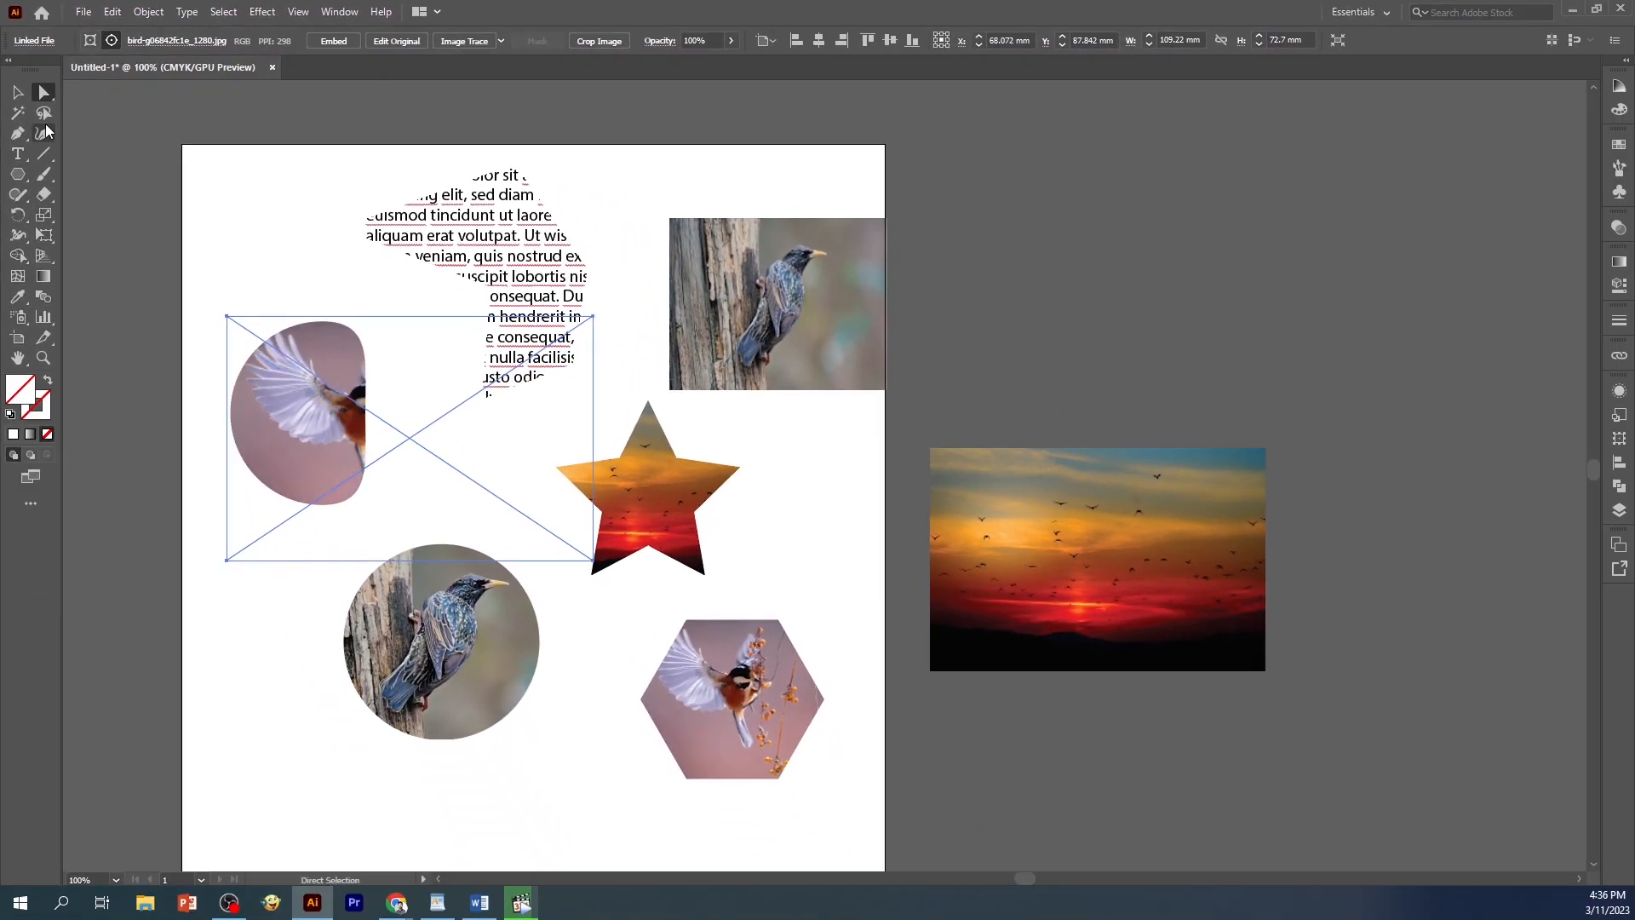
# Isolate the circular starling clip group, reposition the photo inside its mask, and deselect it.
pyautogui.click(17, 93)
pyautogui.click(559, 660)
pyautogui.scroll(-1, 559, 661)
pyautogui.click(460, 564)
pyautogui.doubleClick(460, 564)
pyautogui.moveTo(493, 541); pyautogui.dragTo(467, 599)
pyautogui.press('Escape')
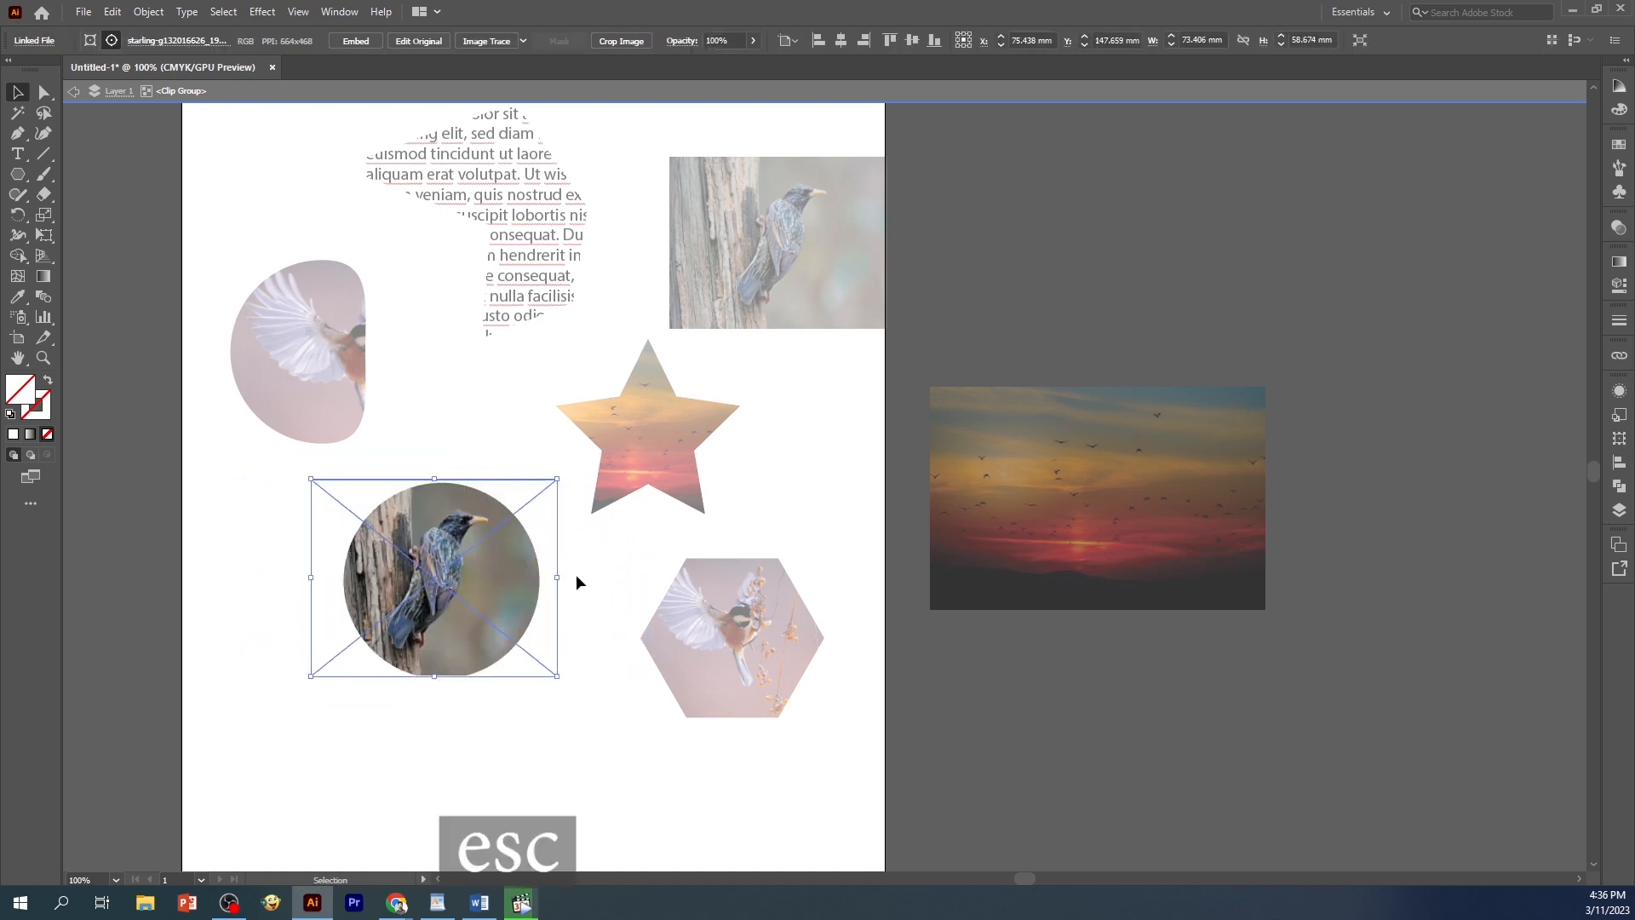
pyautogui.press('Escape')
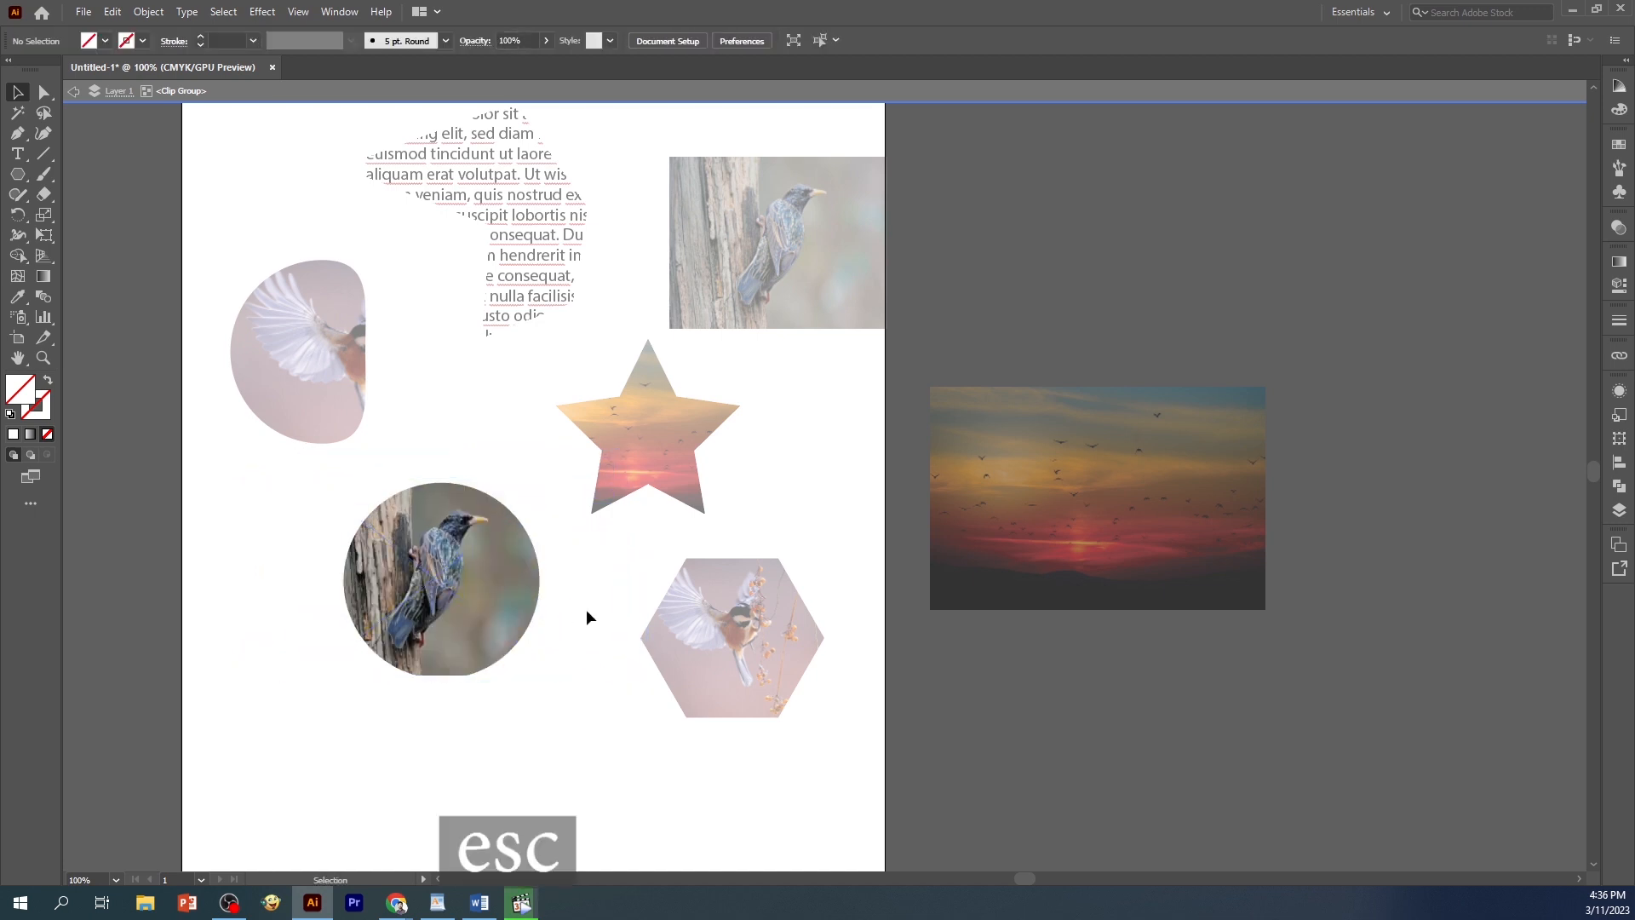
# Exit isolation mode and release the clipping mask of the star-shaped sunset photo.
pyautogui.press('Escape')
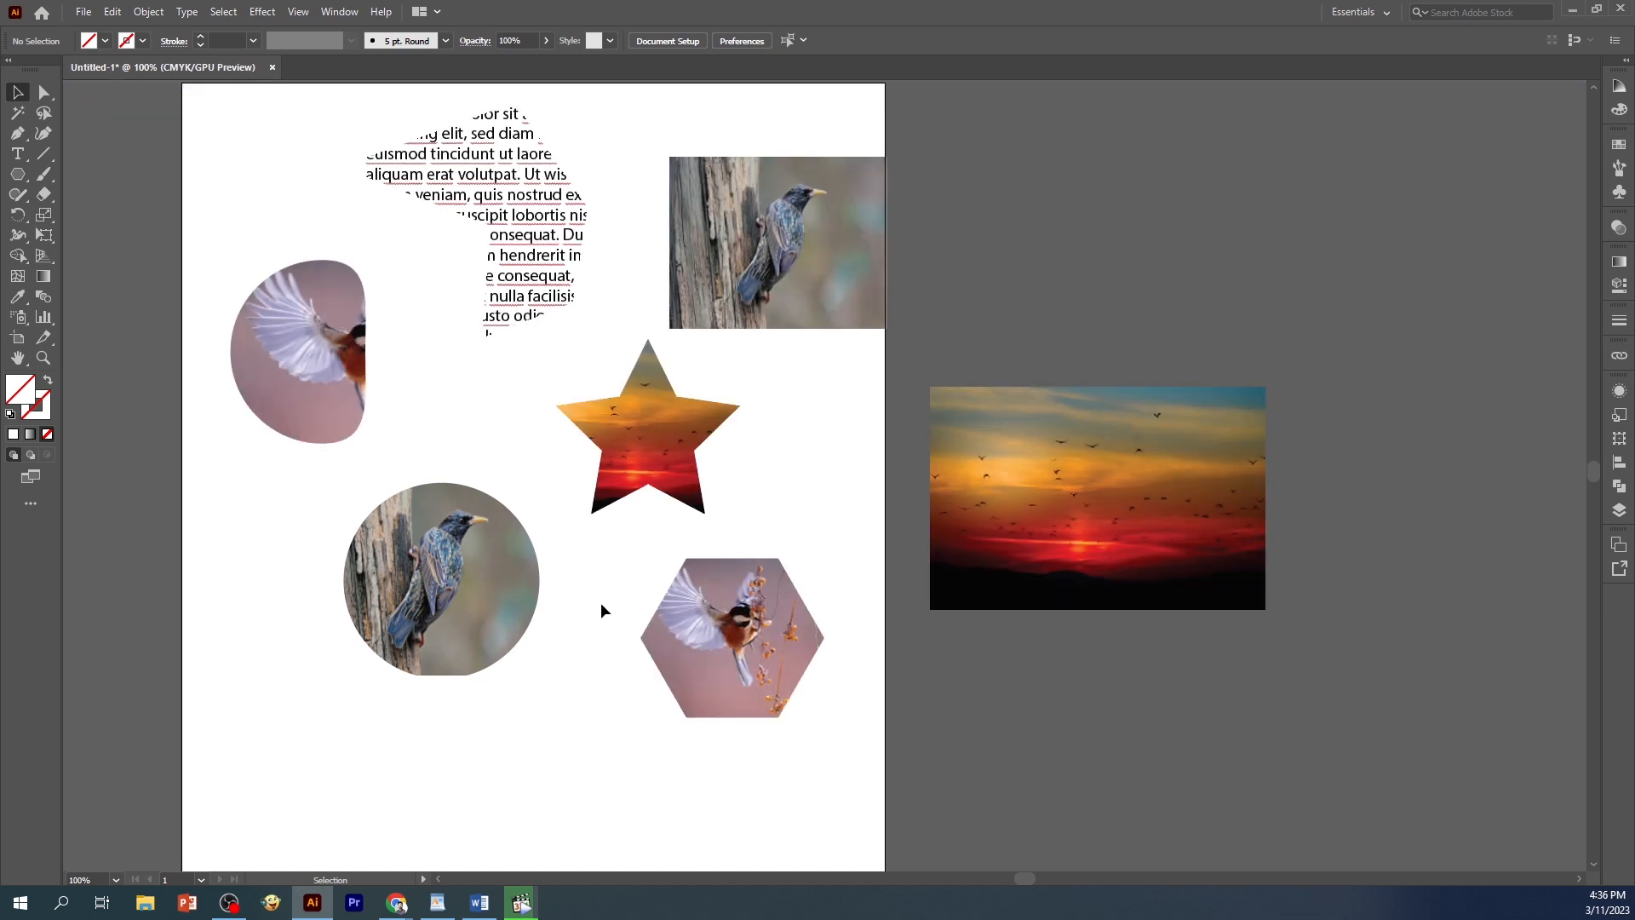
pyautogui.click(467, 595)
pyautogui.click(616, 579)
pyautogui.click(707, 597)
pyautogui.click(668, 479)
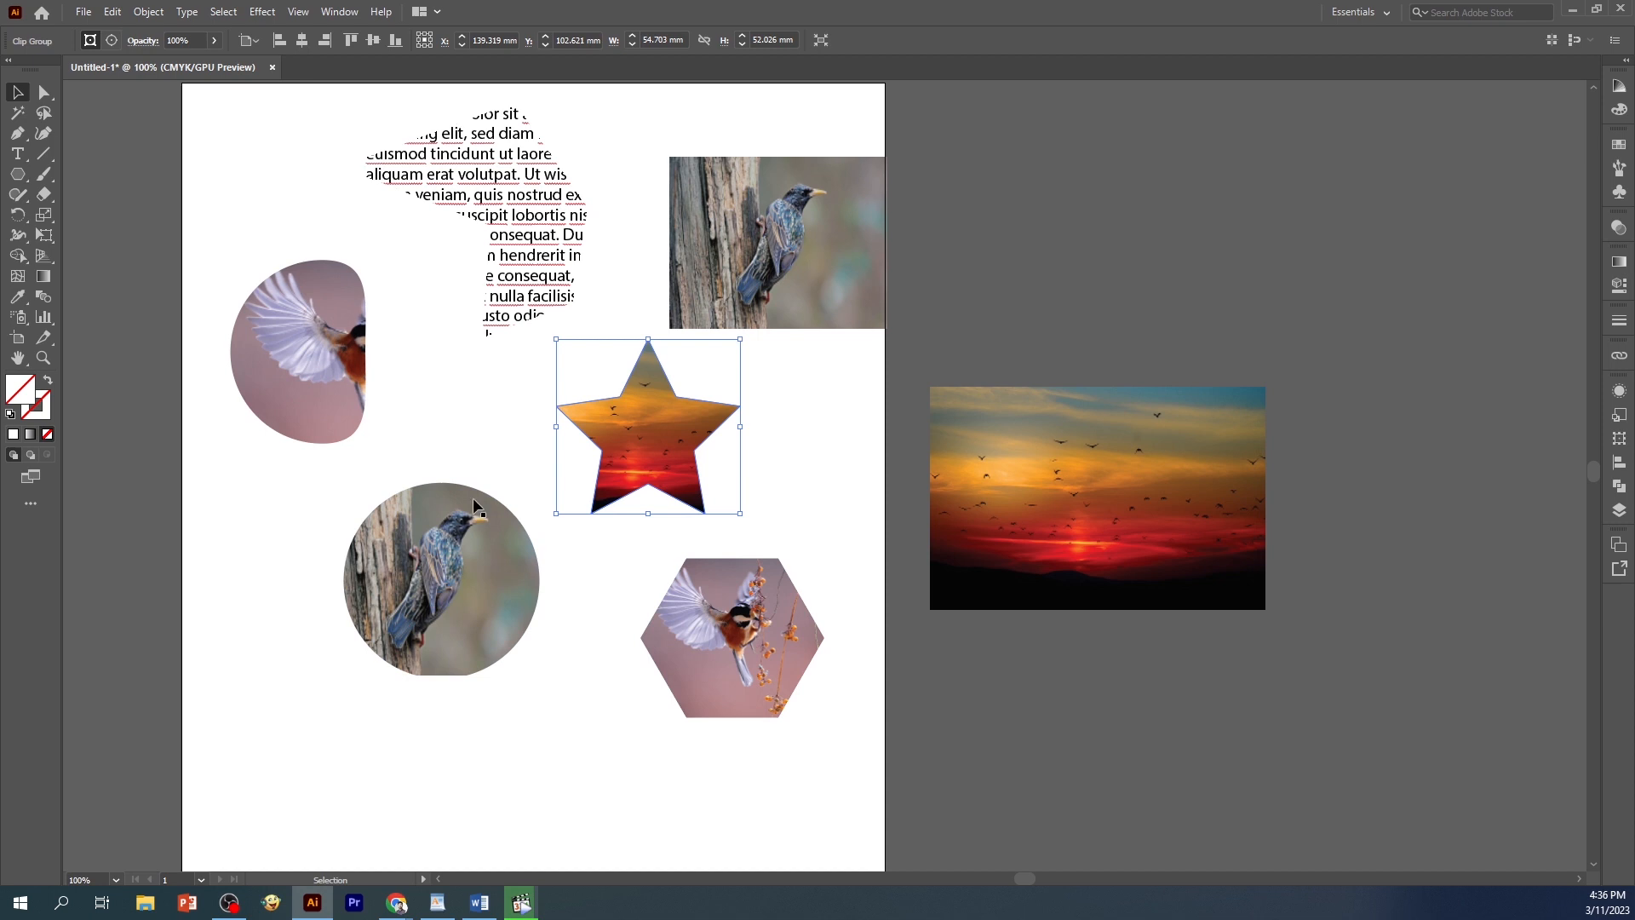
pyautogui.click(330, 375)
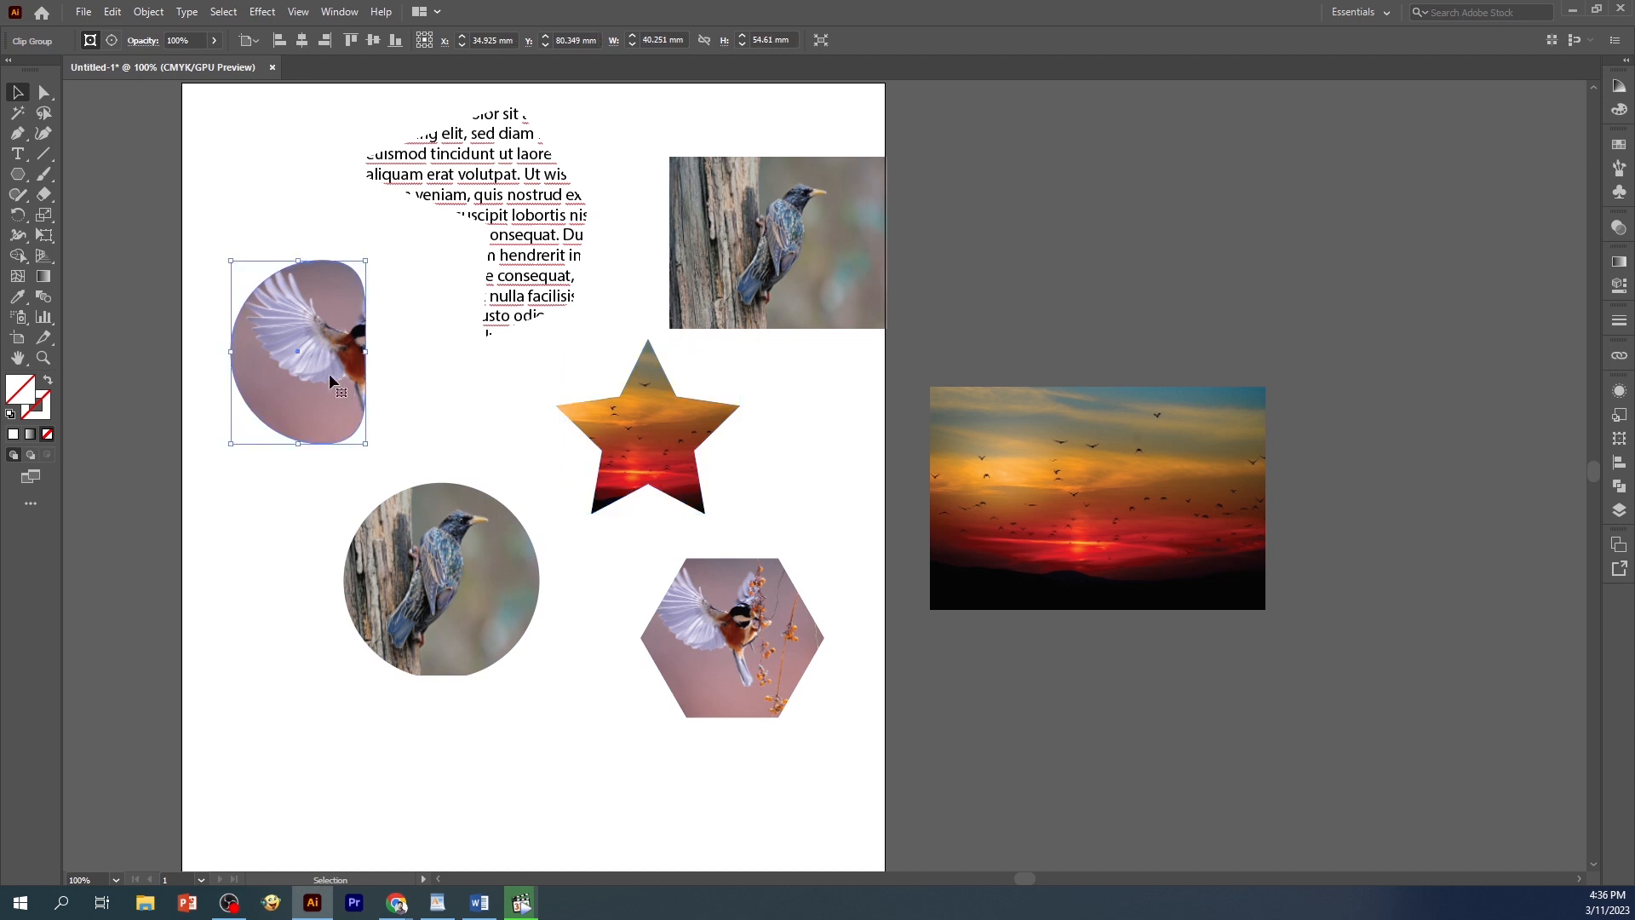
pyautogui.click(659, 420)
pyautogui.rightClick(660, 422)
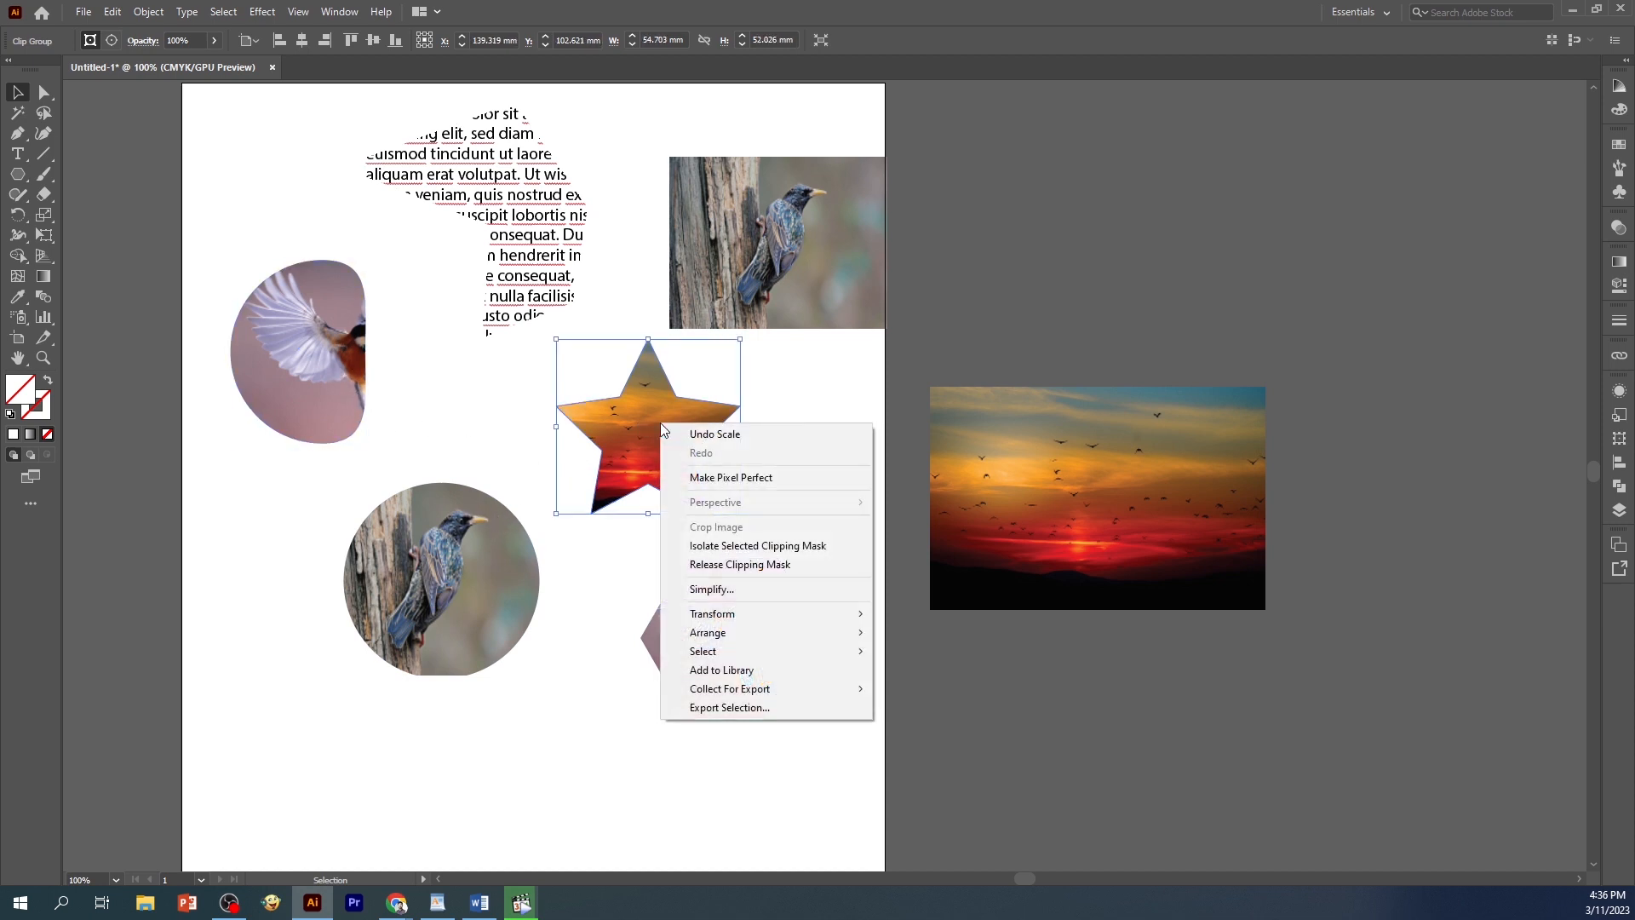
pyautogui.click(742, 565)
# Release the clipping masks of the circular starling photo and the hexagonal flying-bird photo.
pyautogui.click(432, 565)
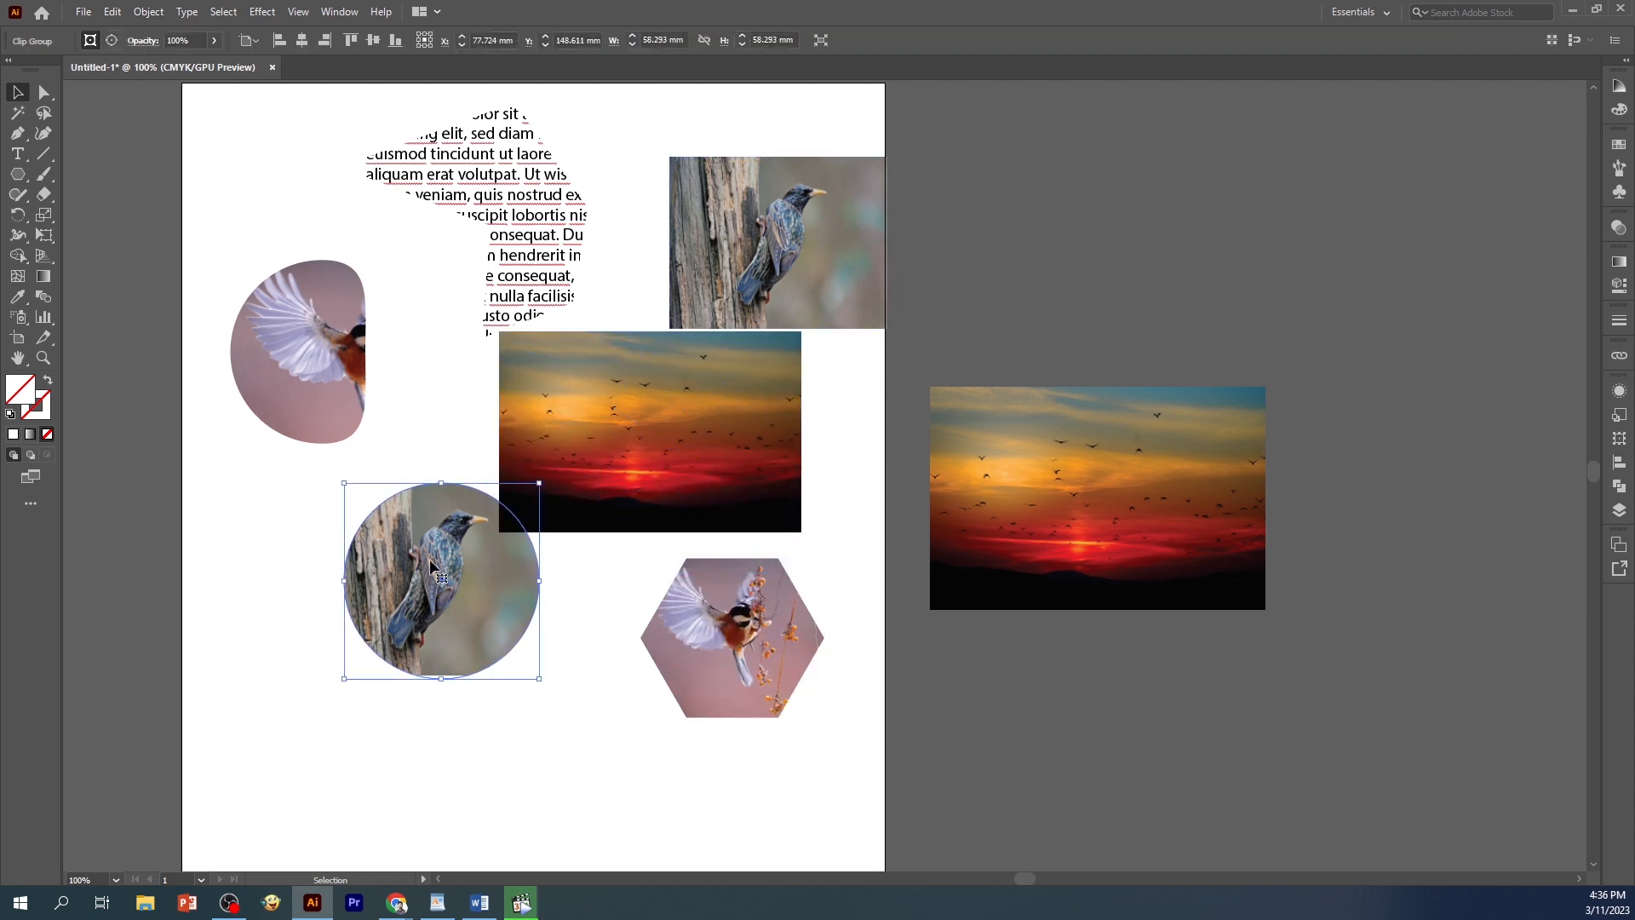
pyautogui.click(148, 14)
pyautogui.moveTo(192, 599)
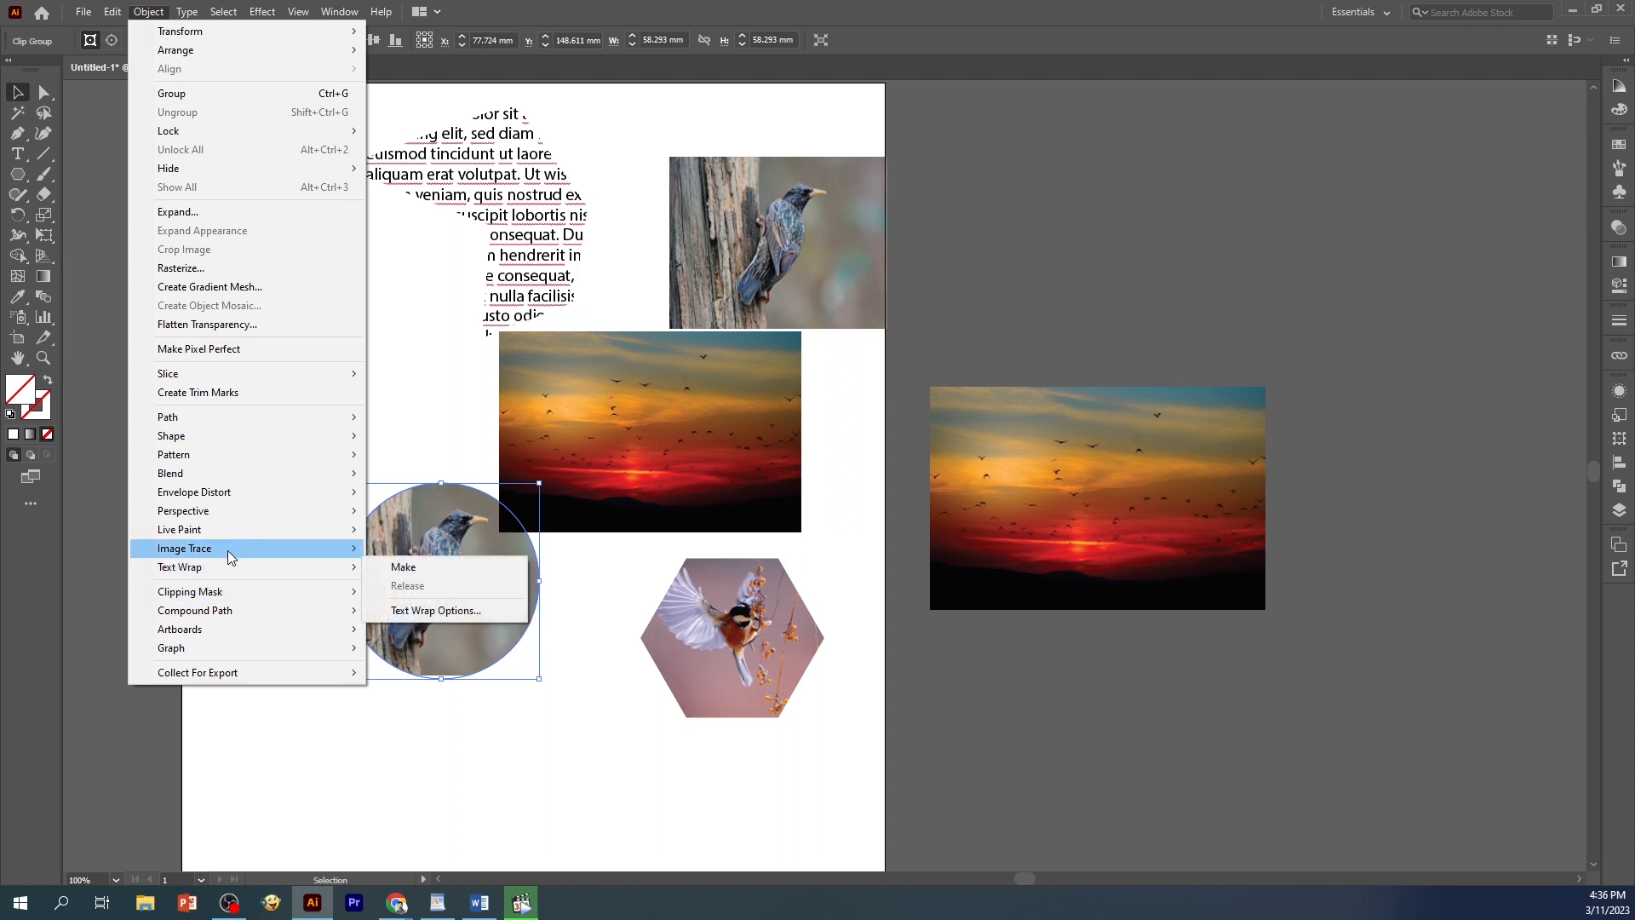
pyautogui.moveTo(290, 594)
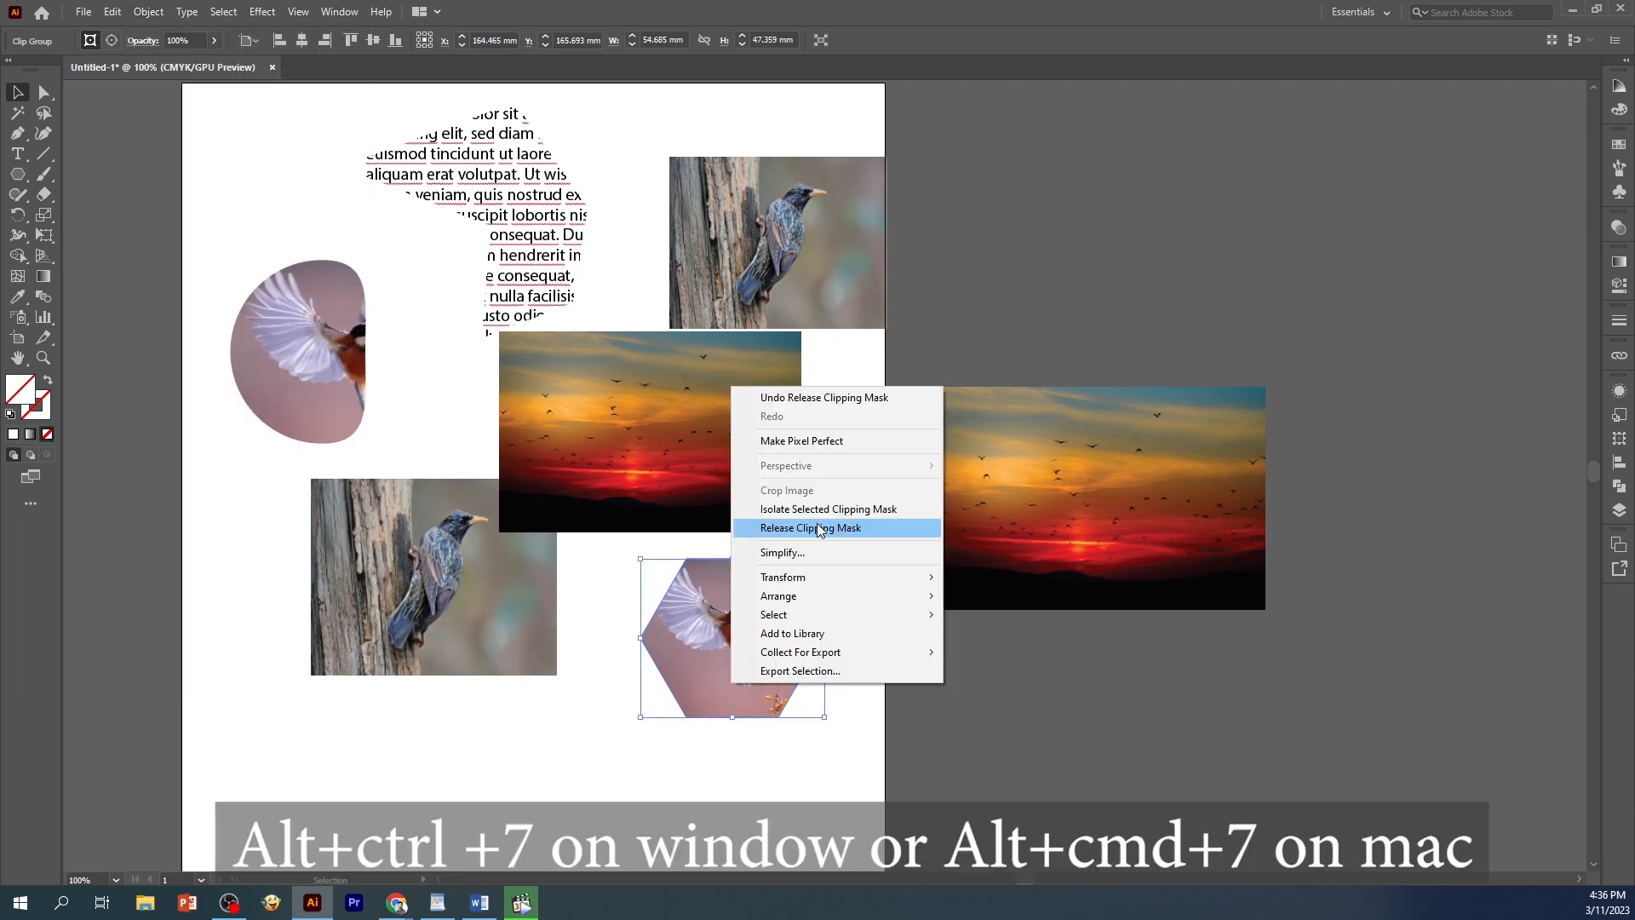
pyautogui.click(816, 521)
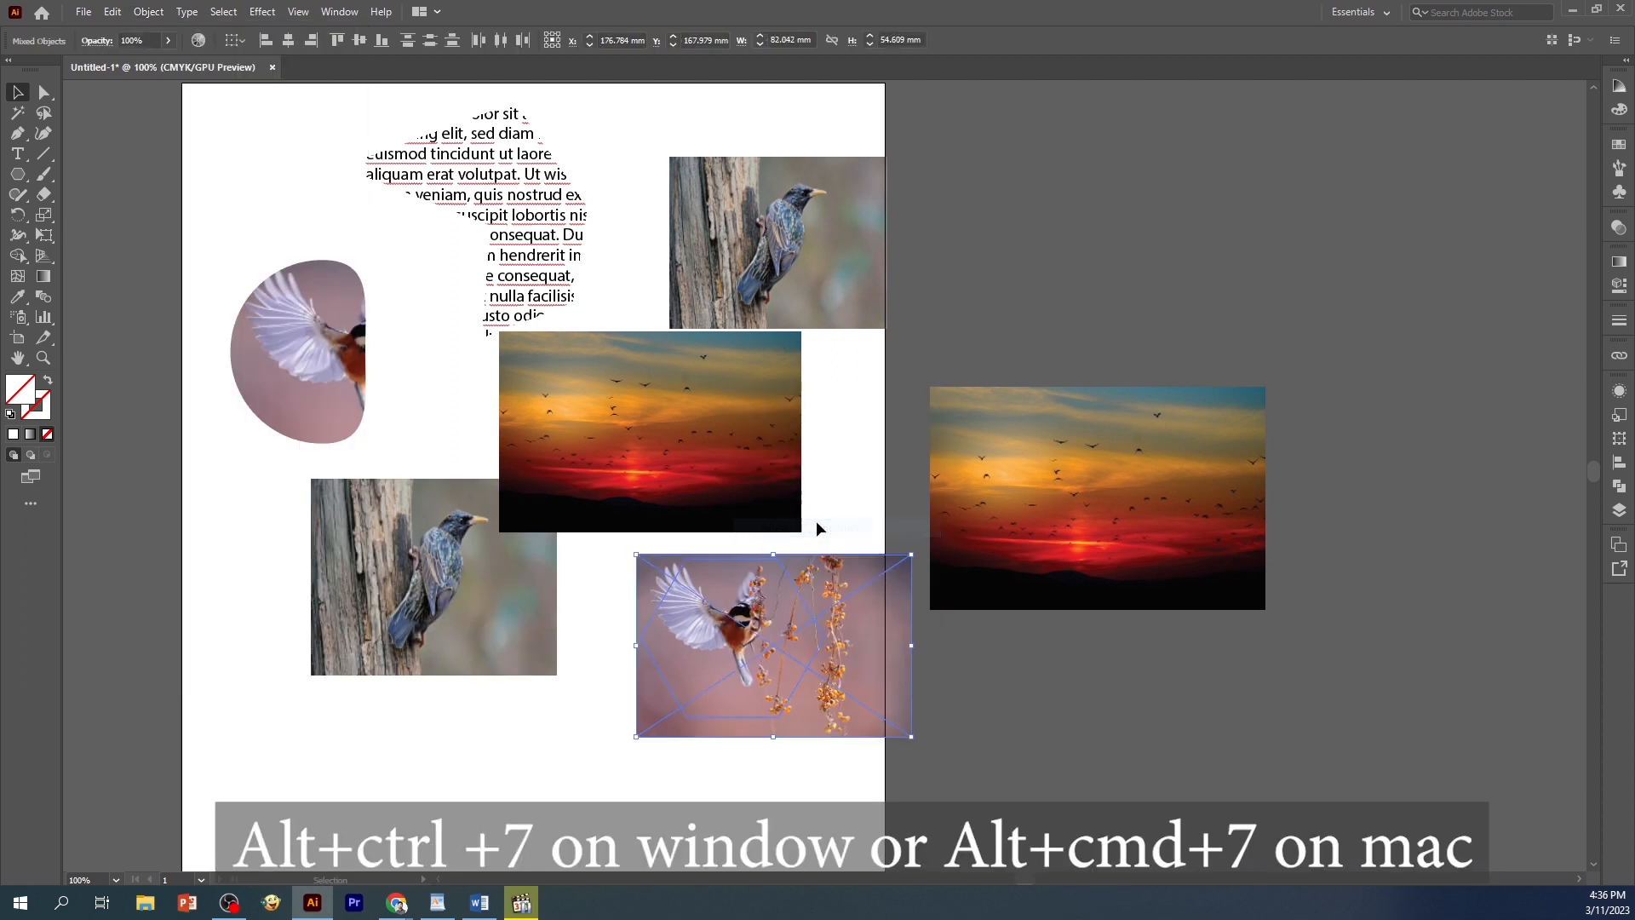
# Release the clipping mask of the reshaped circular flying-bird photo near the artboard's left edge.
pyautogui.click(303, 364)
pyautogui.rightClick(303, 364)
pyautogui.click(426, 508)
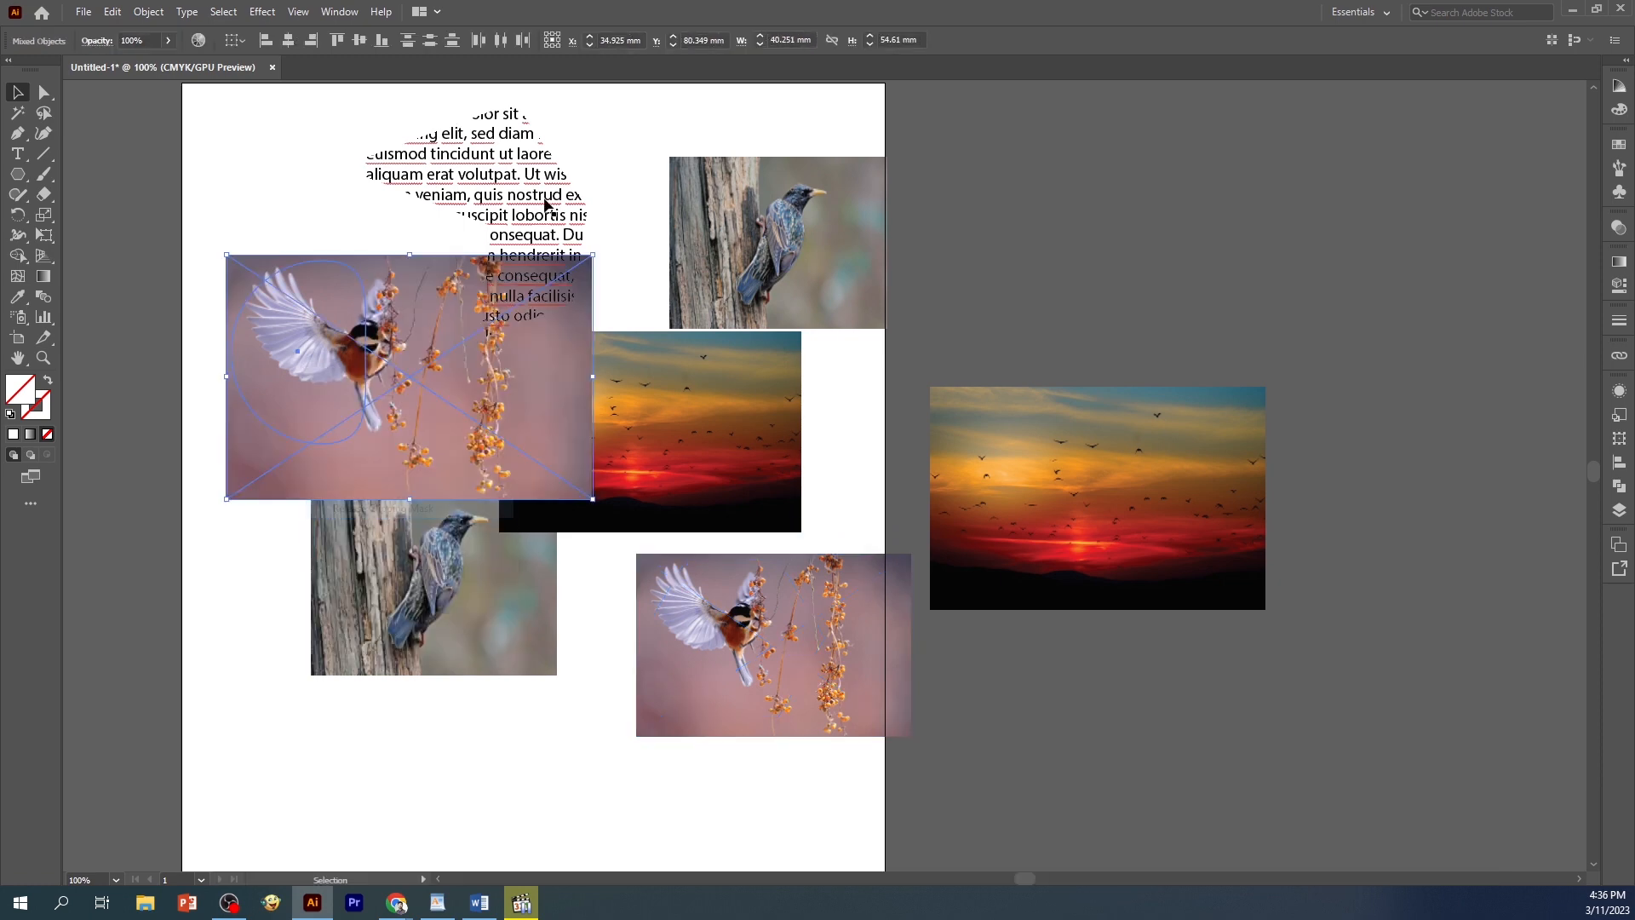
# Release the clipping mask of the lorem ipsum text at the artboard's upper middle and deselect everything.
pyautogui.click(545, 204)
pyautogui.rightClick(545, 205)
pyautogui.click(588, 343)
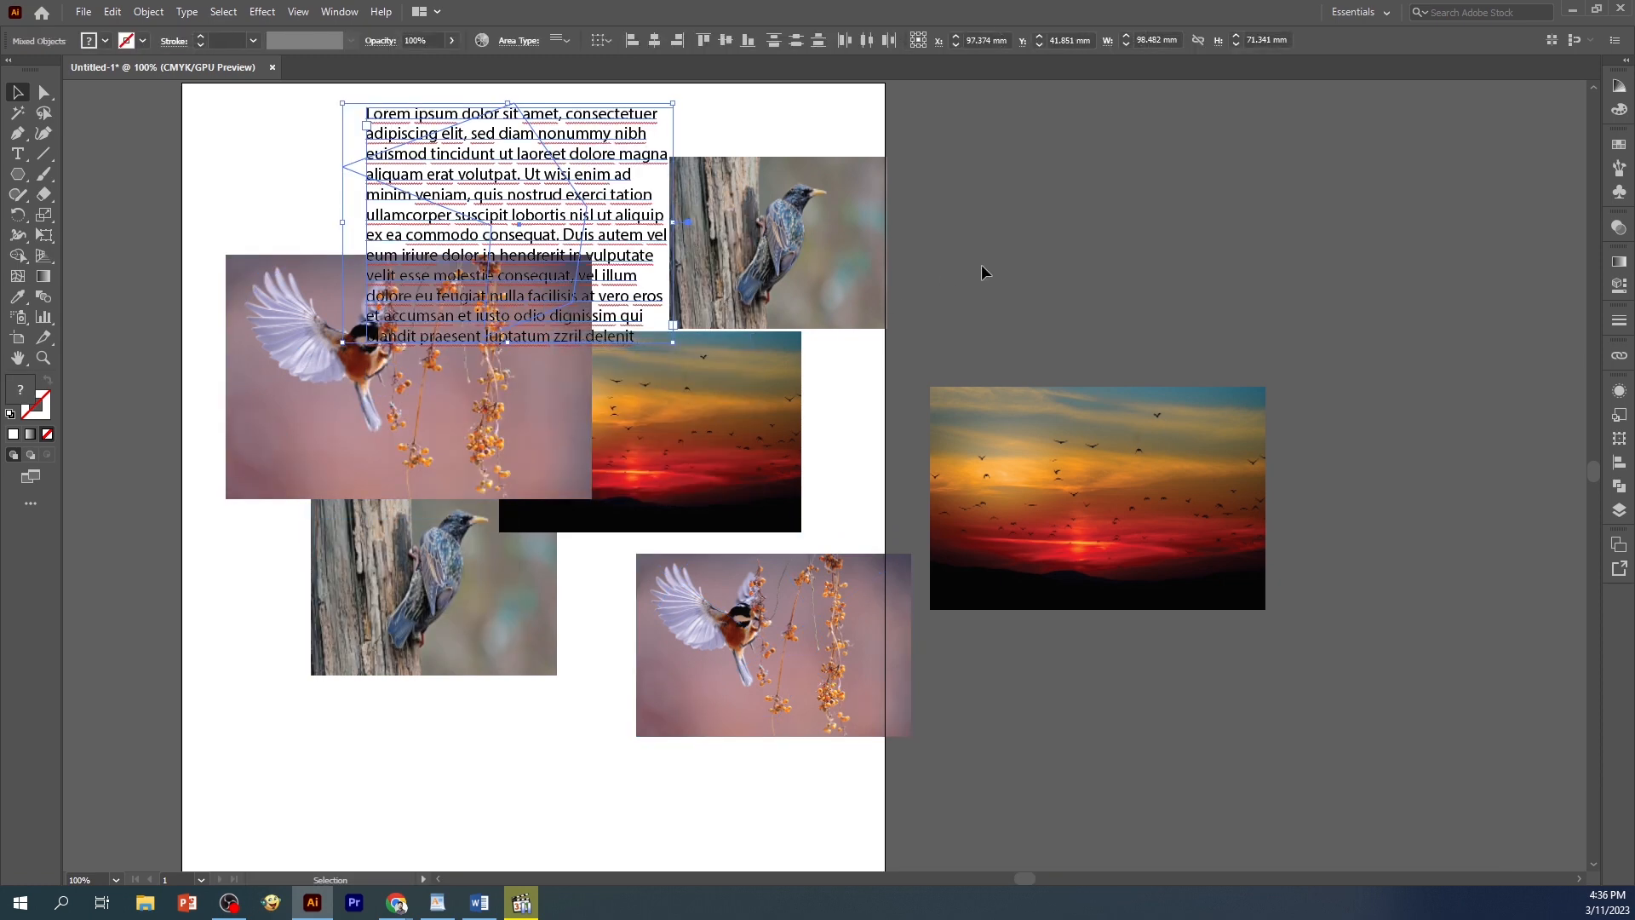
pyautogui.click(986, 269)
pyautogui.scroll(1, 846, 566)
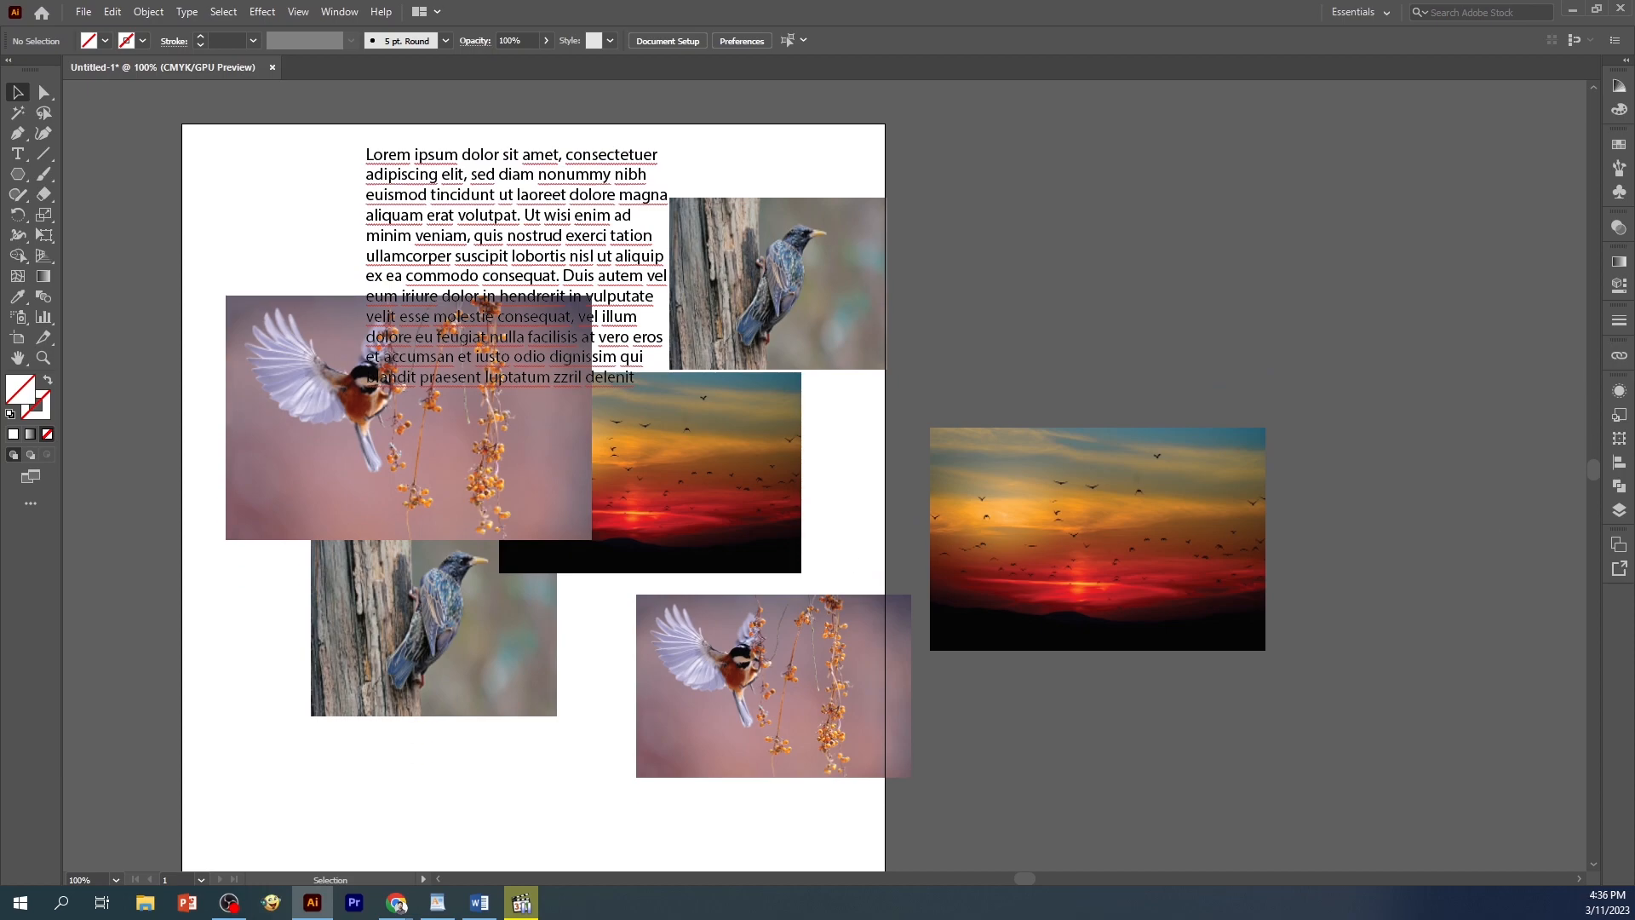